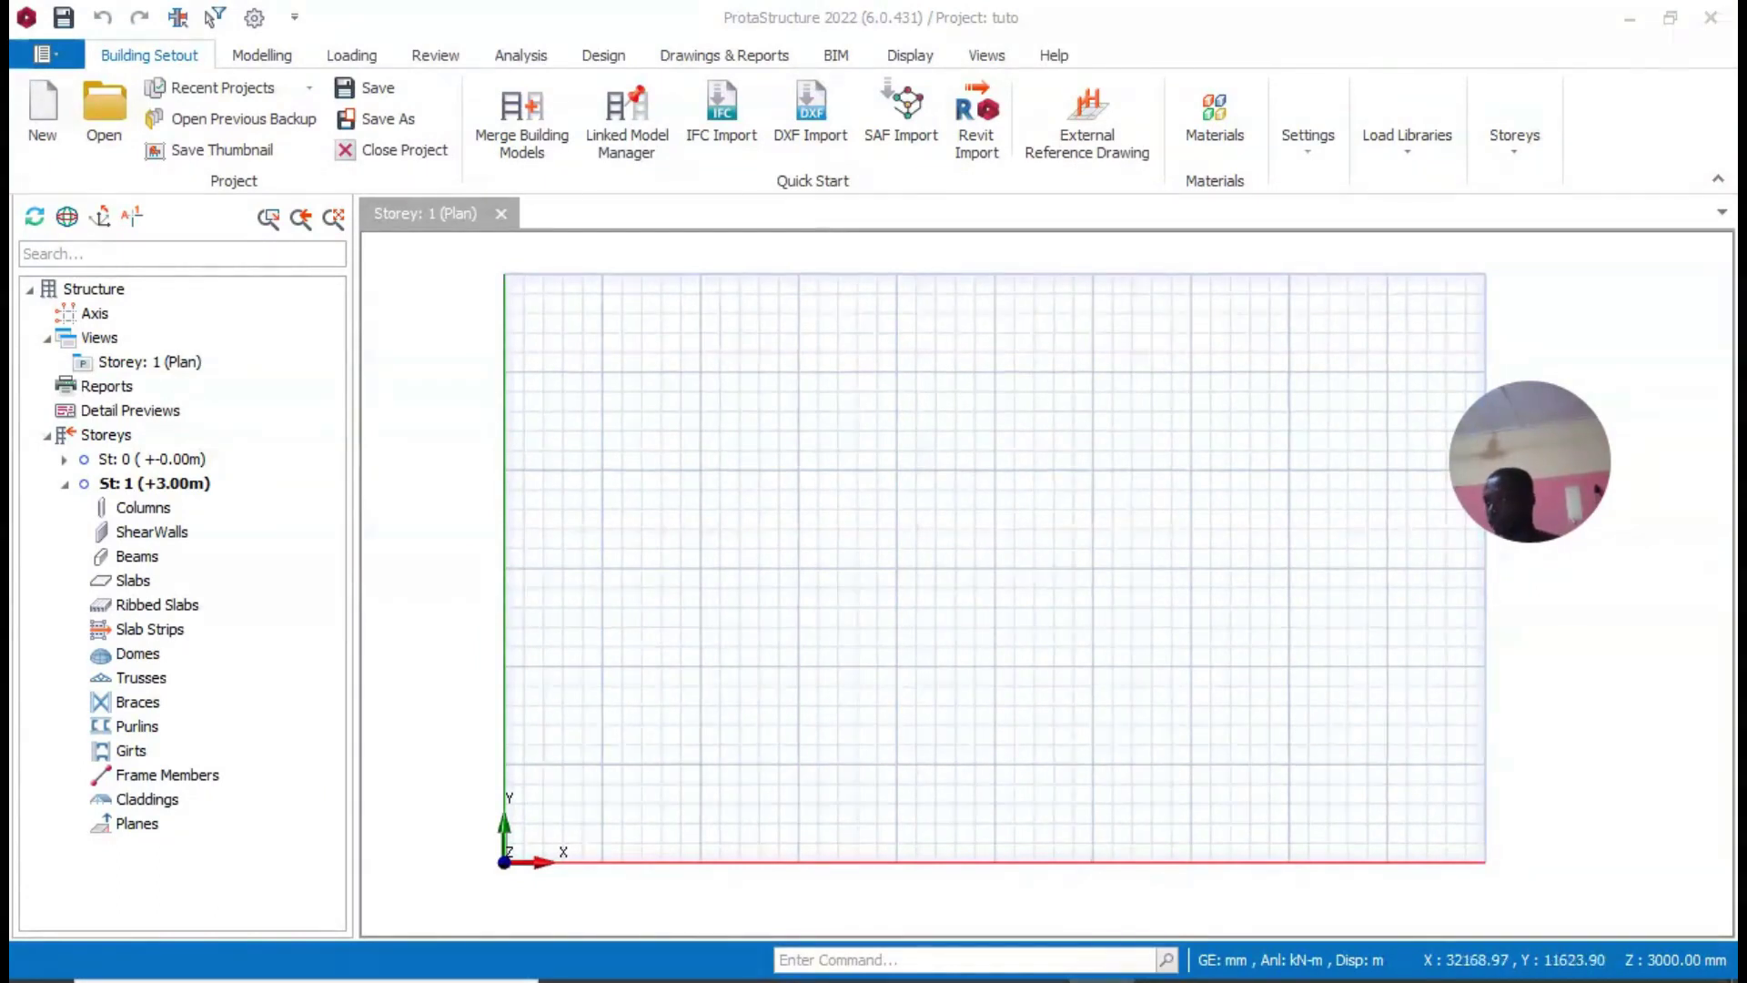
Return to ProtaStructure's tuto project, showing the empty Storey 1 plan with storeys St 0 and St 1.
left_click(959, 460)
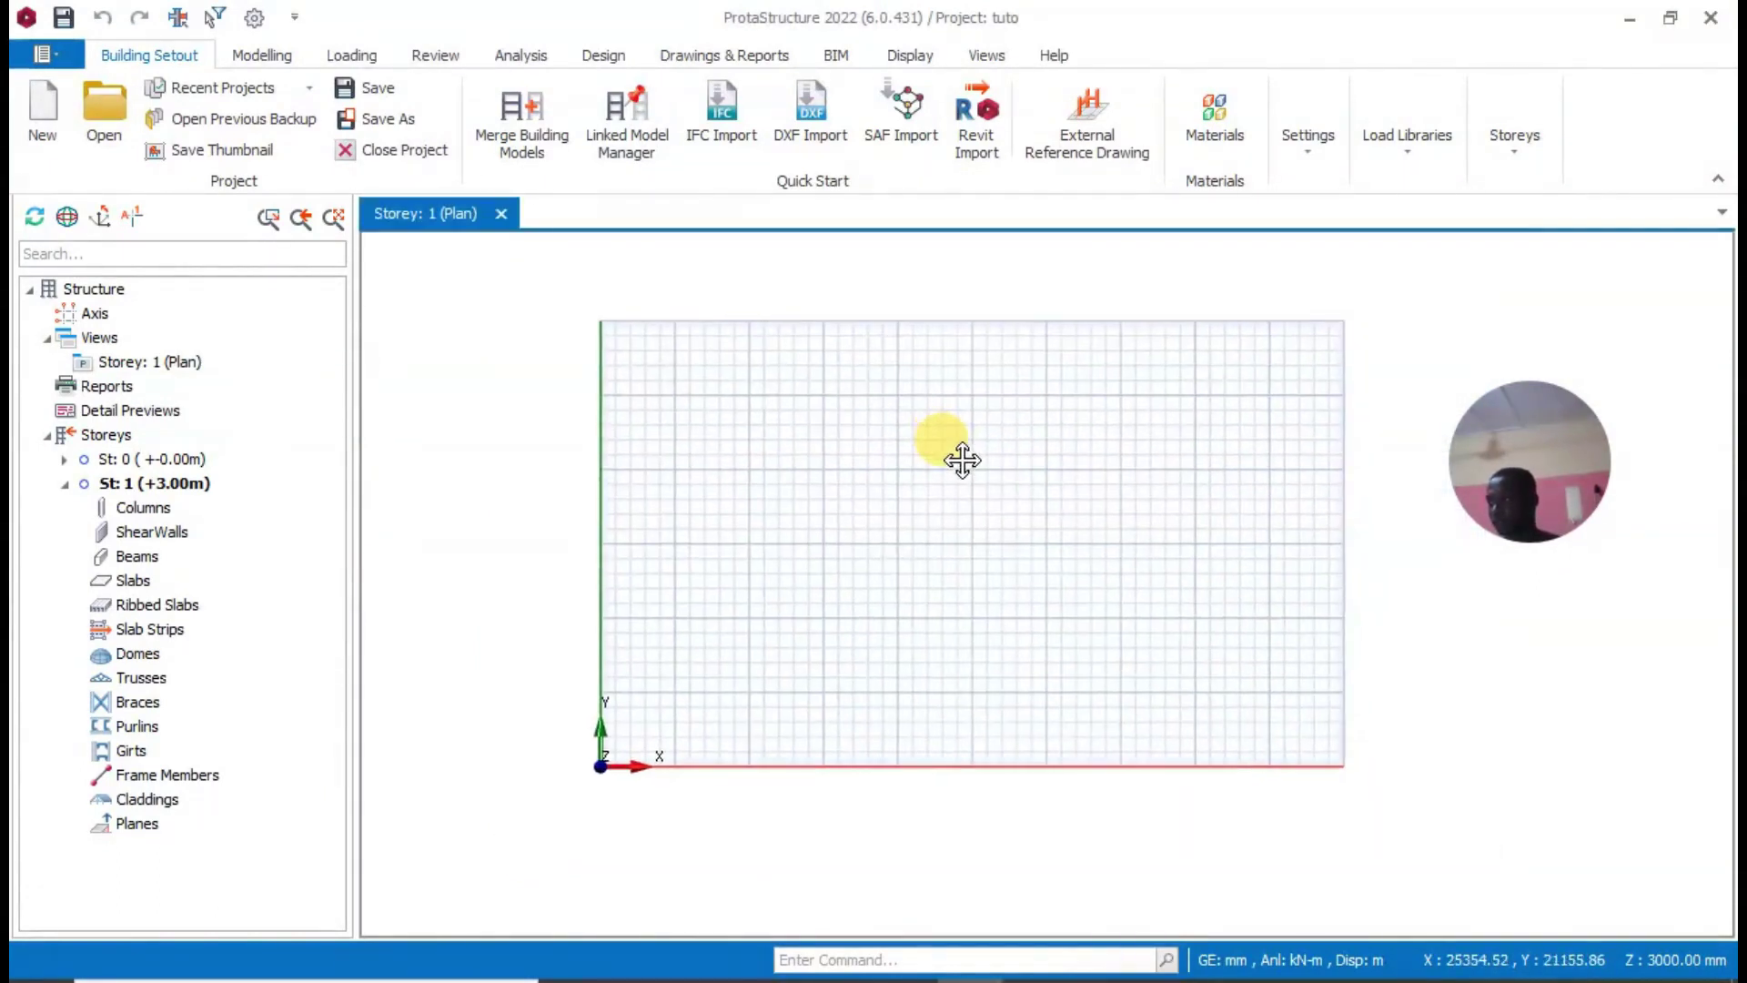
middle_click_drag(958, 472, 976, 454)
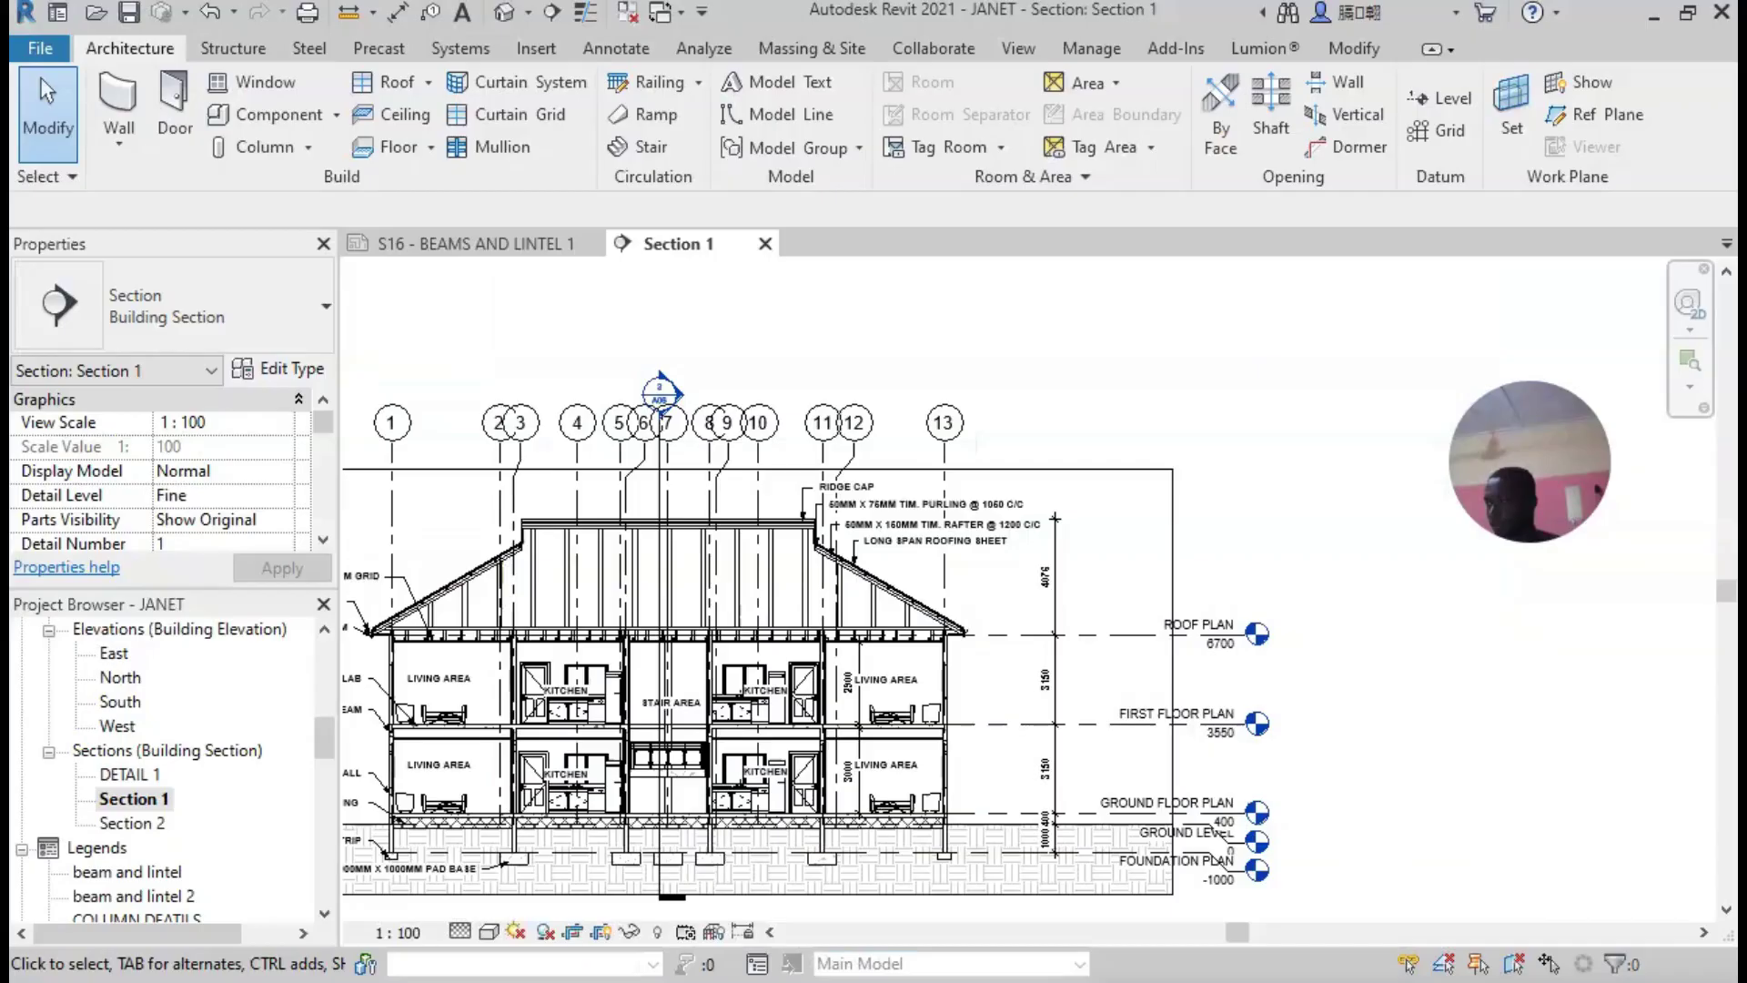
scroll(1091, 655, "up", 5)
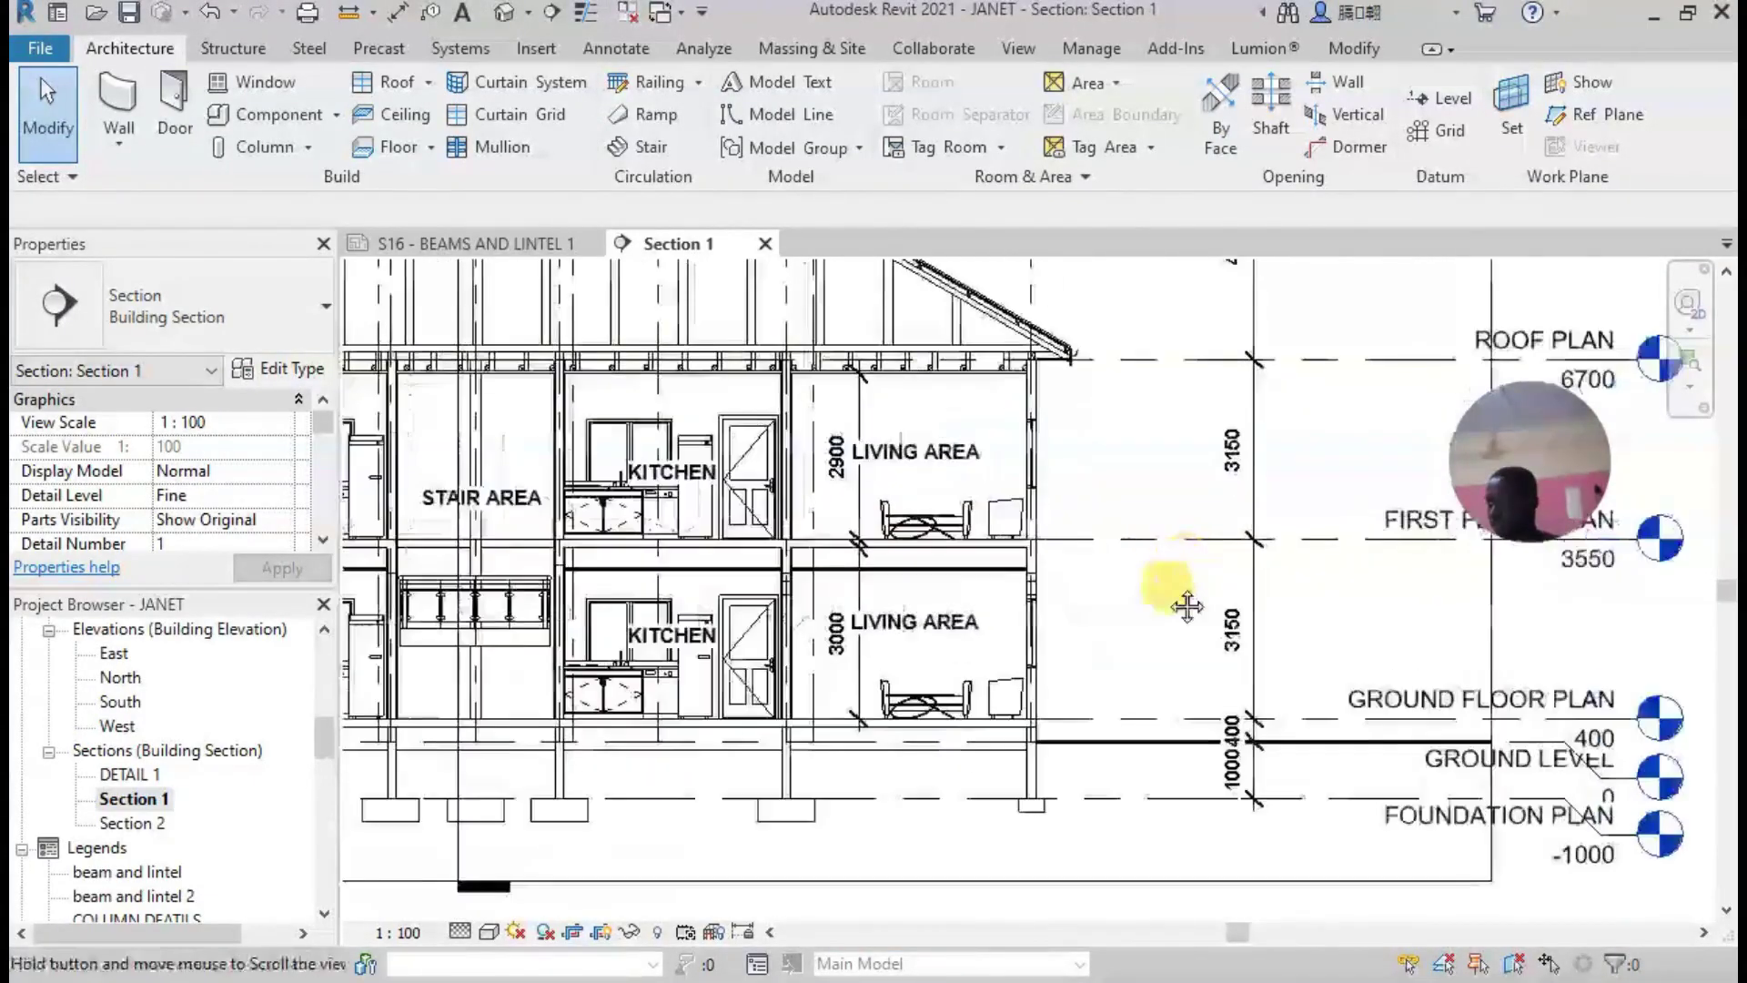
scroll(1119, 670, "down", 4)
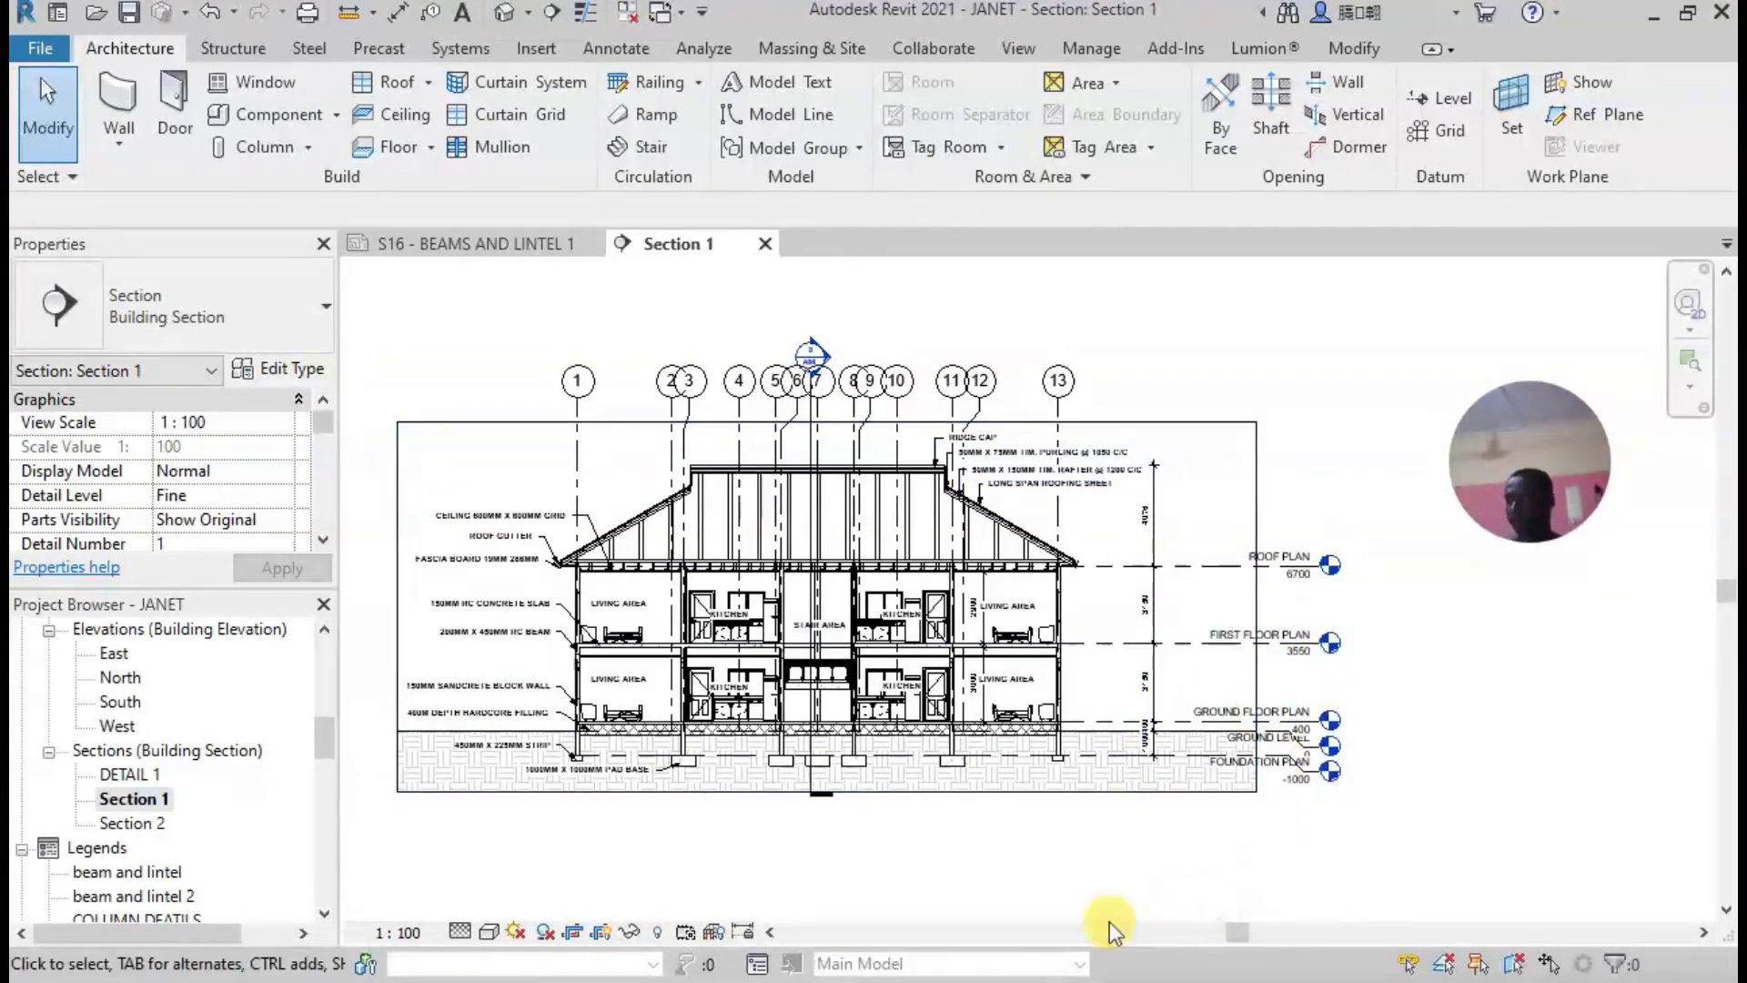
key("alt+Tab")
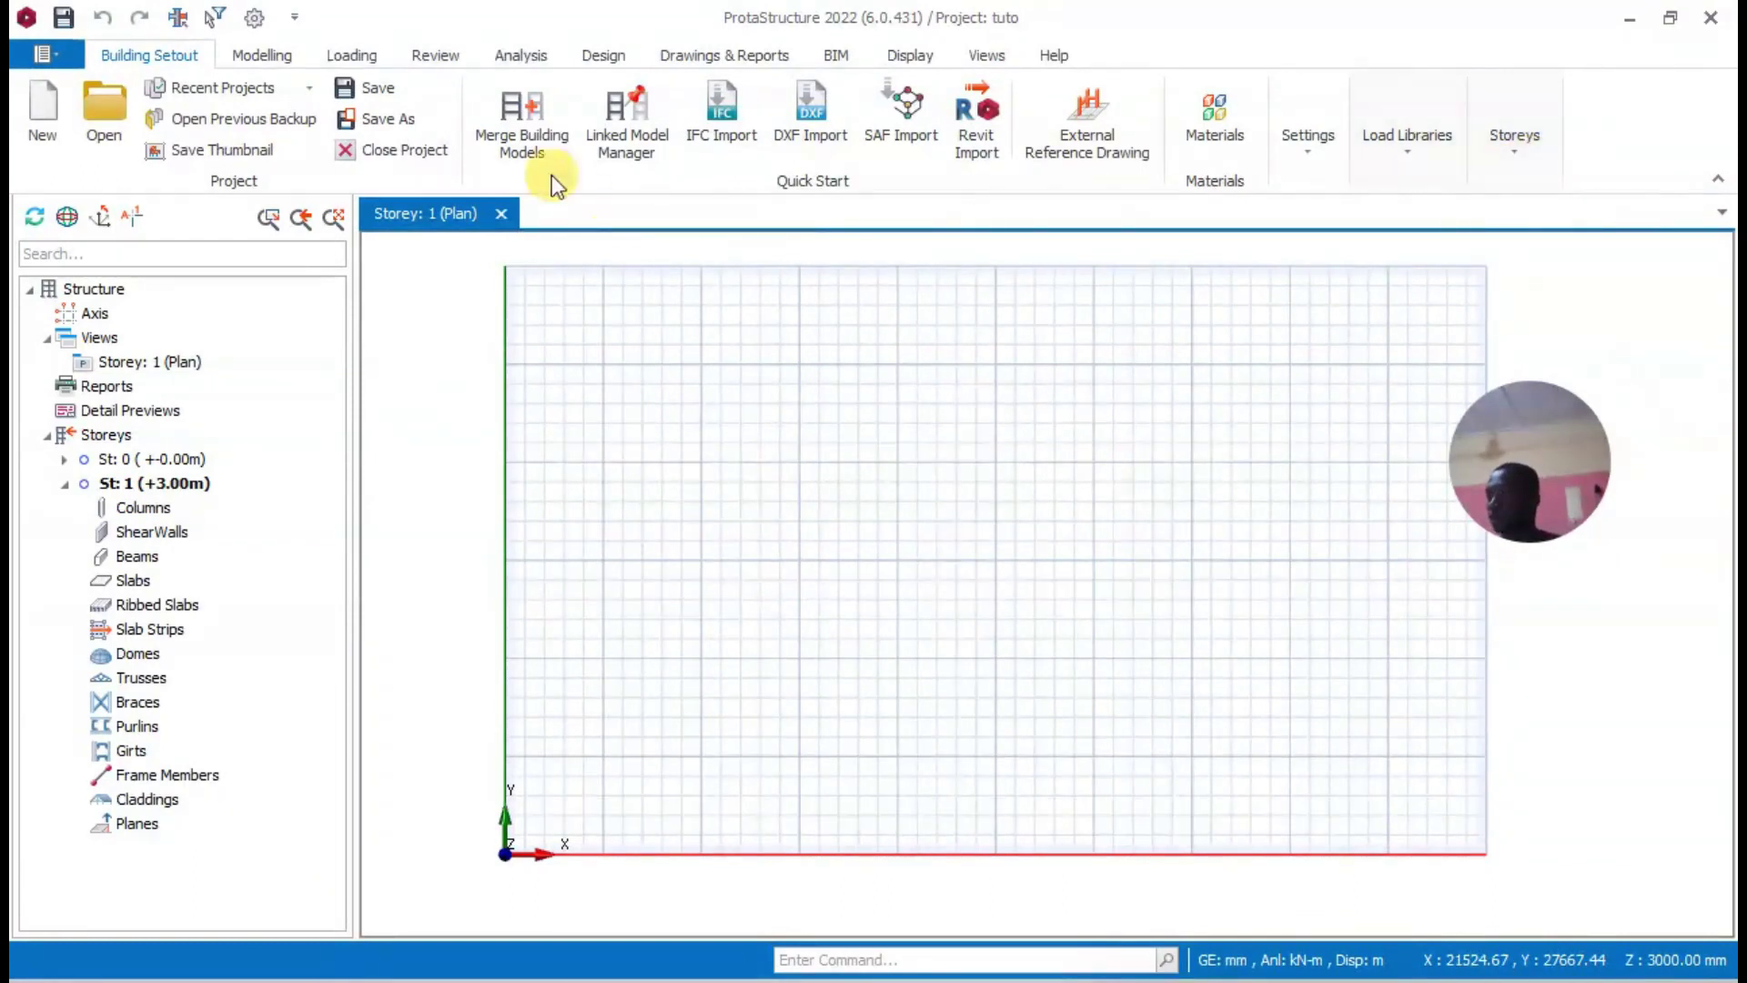
left_click(1512, 156)
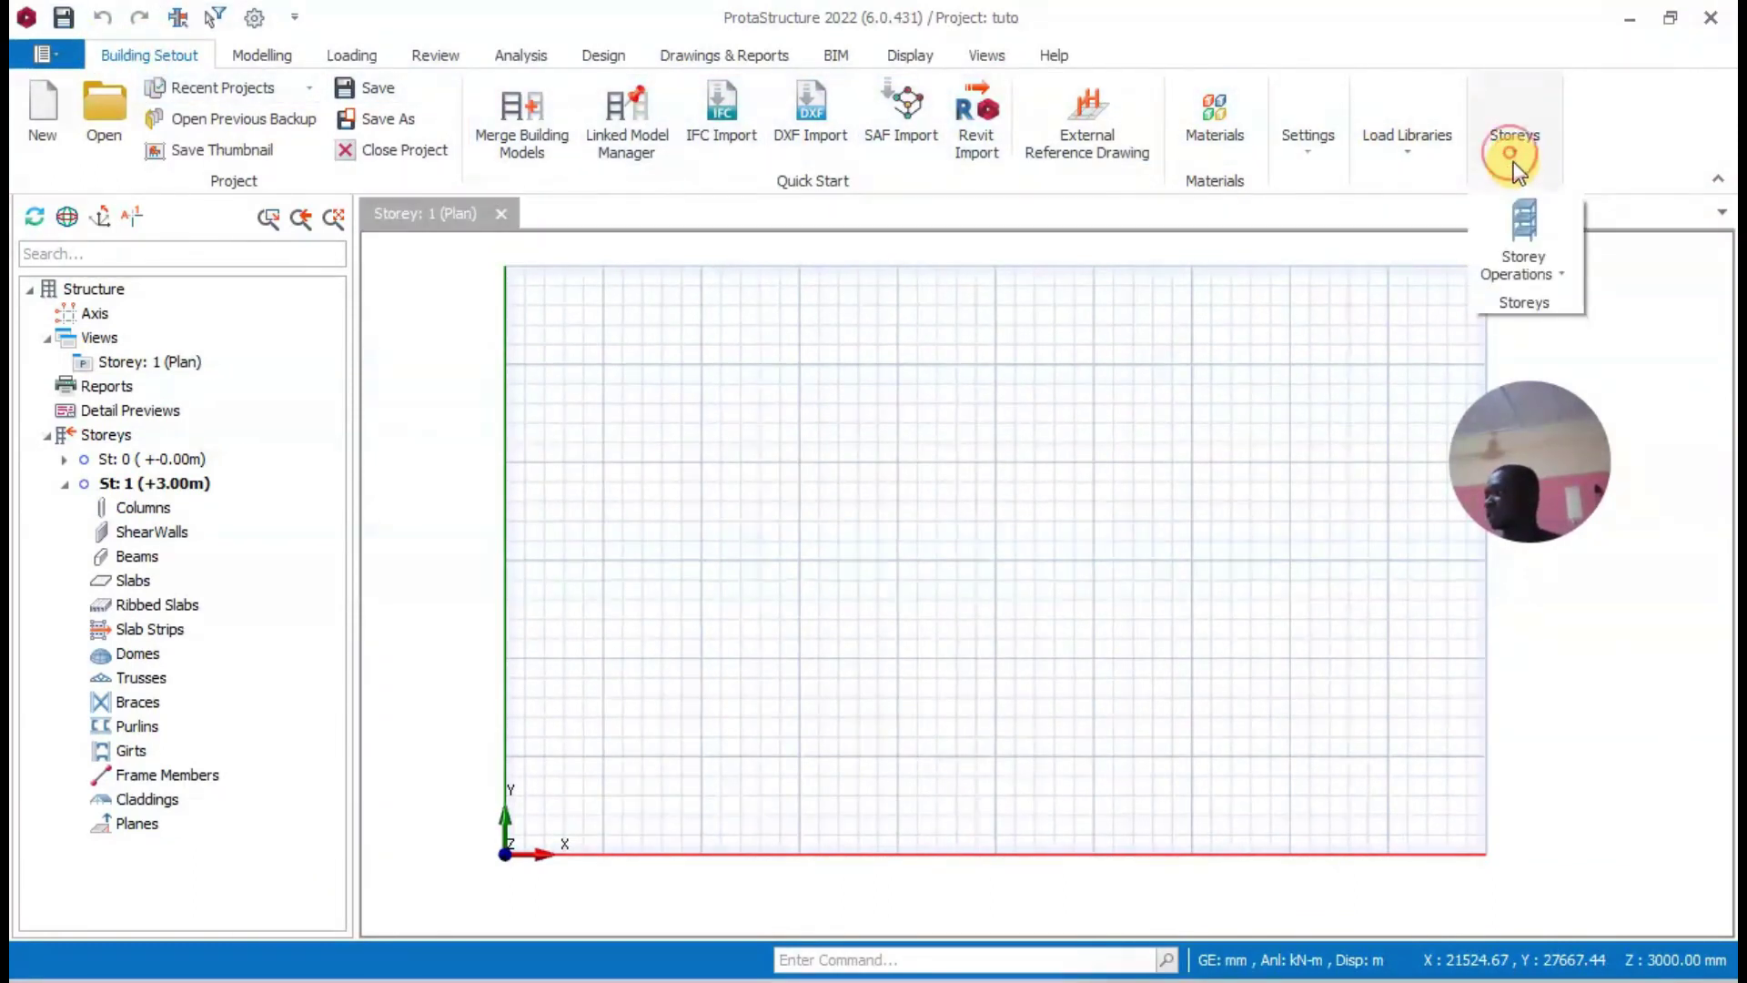
Insert a new 3000 mm storey at storey number 1, creating St 2 at +6.00 m.
left_click(1535, 271)
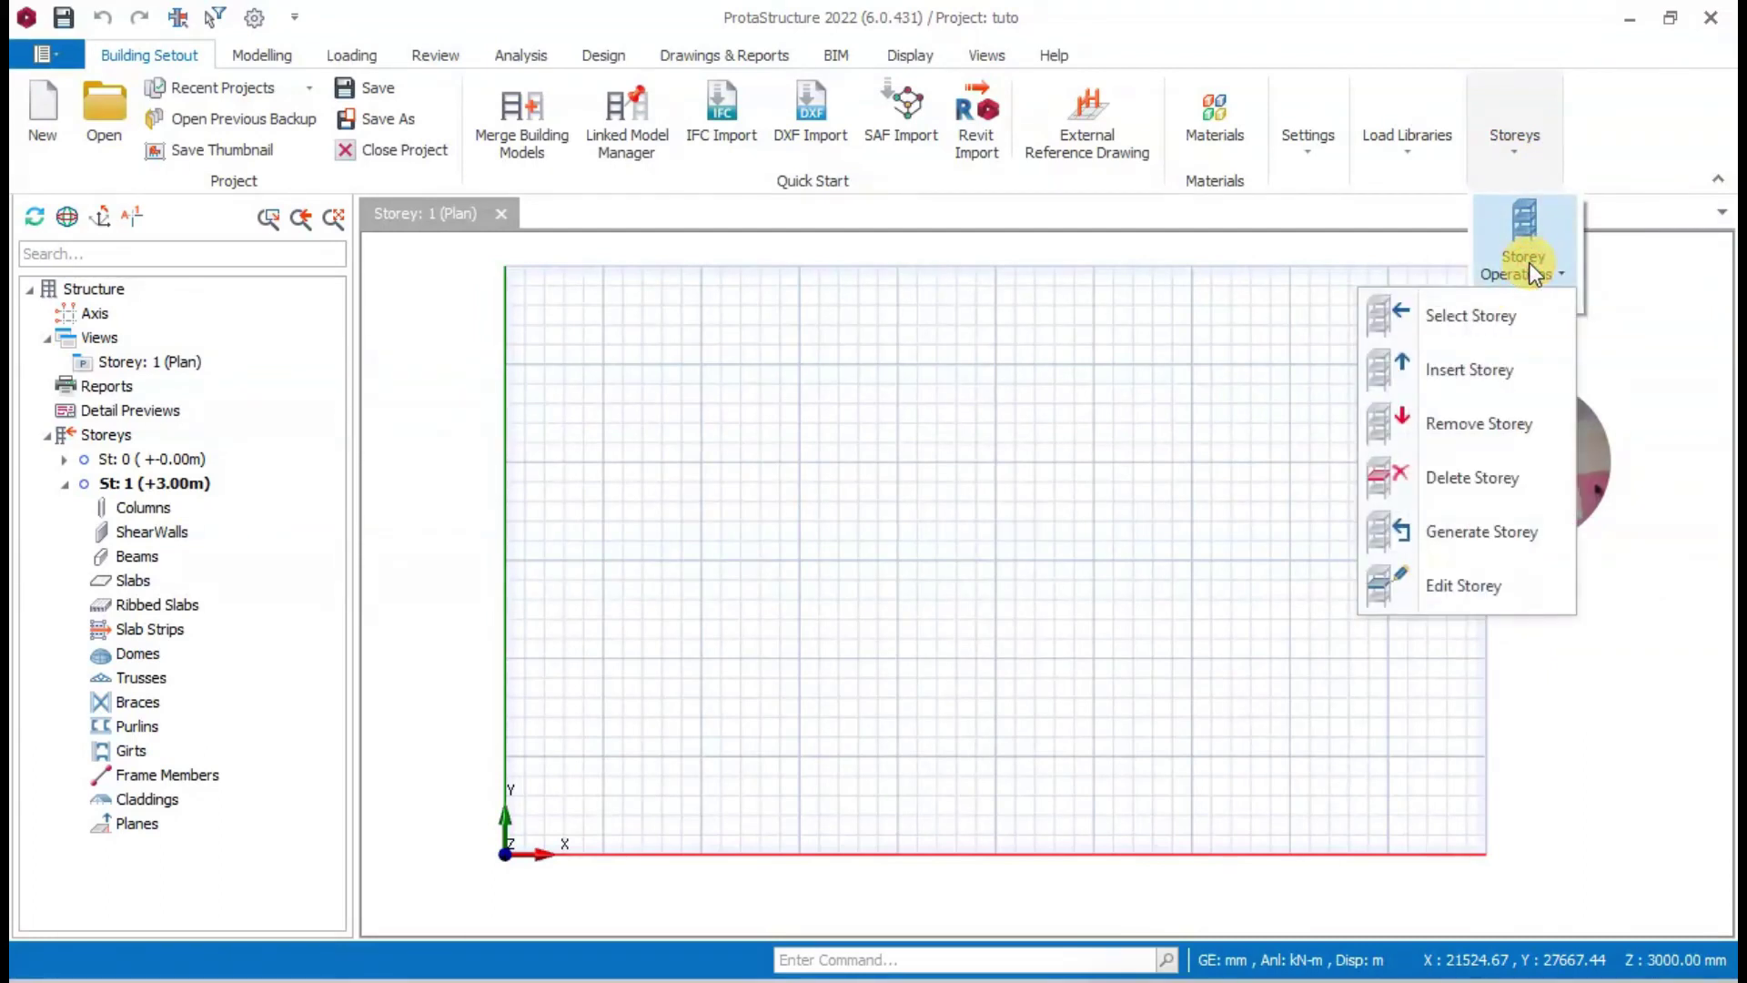
left_click(1461, 380)
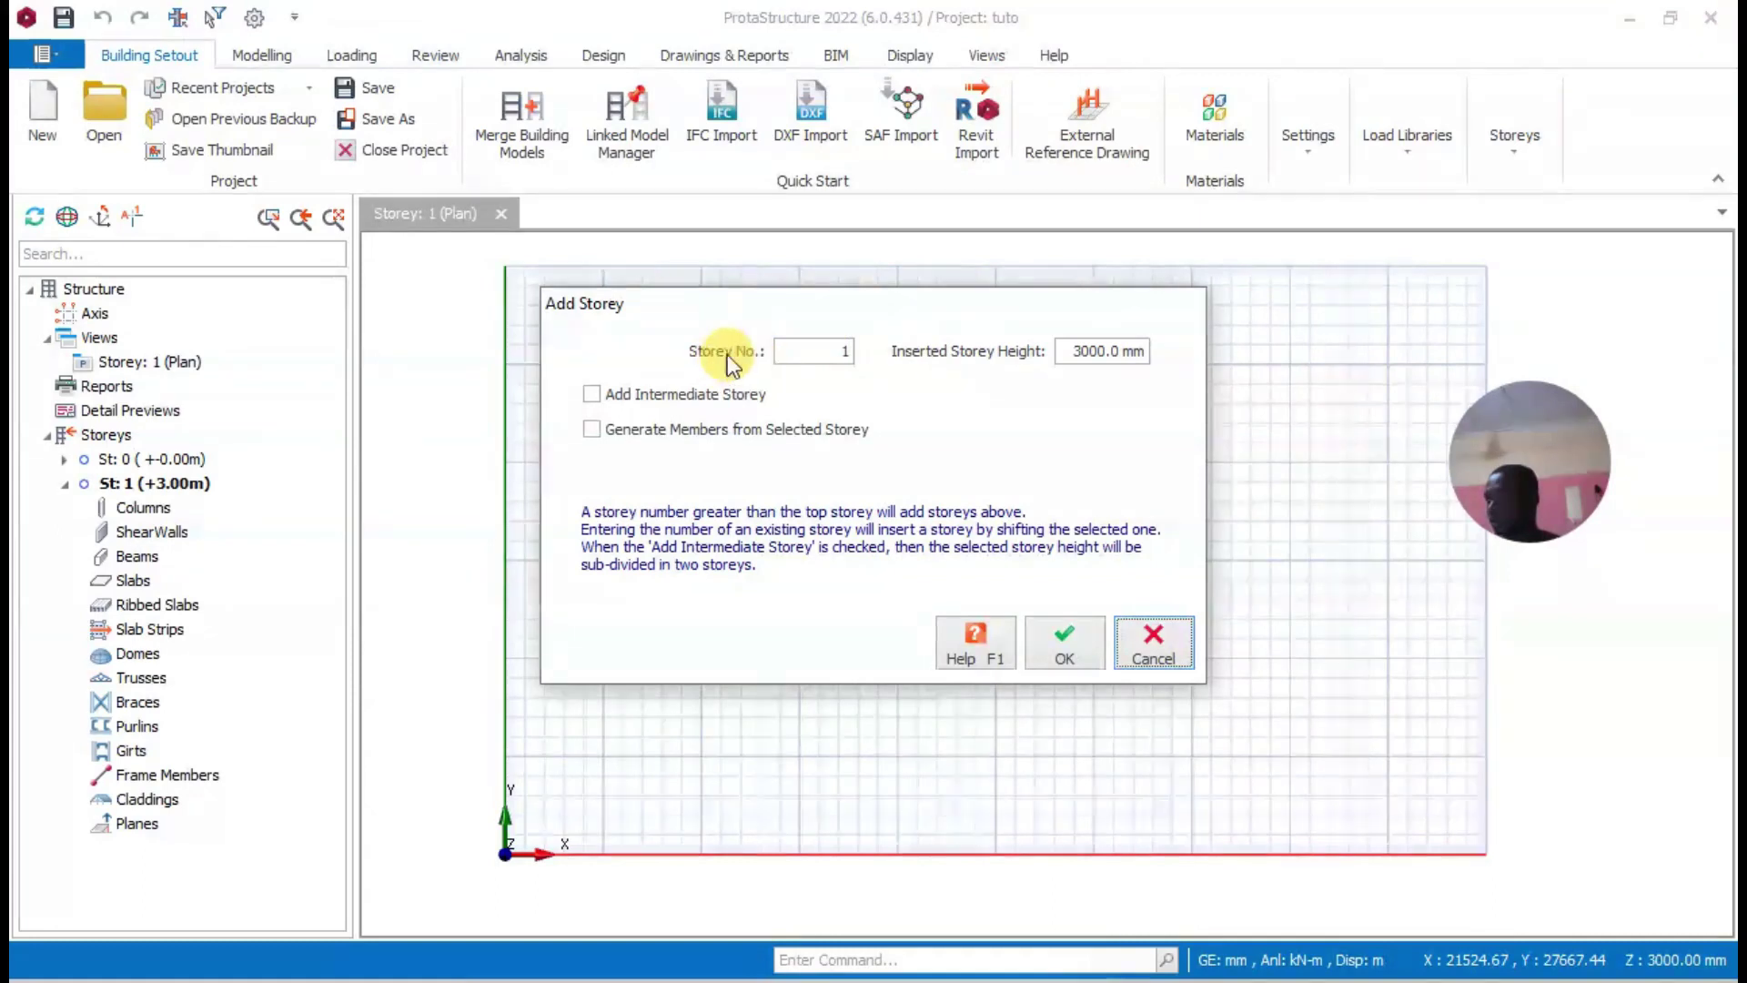
left_click(846, 352)
key("BackSpace")
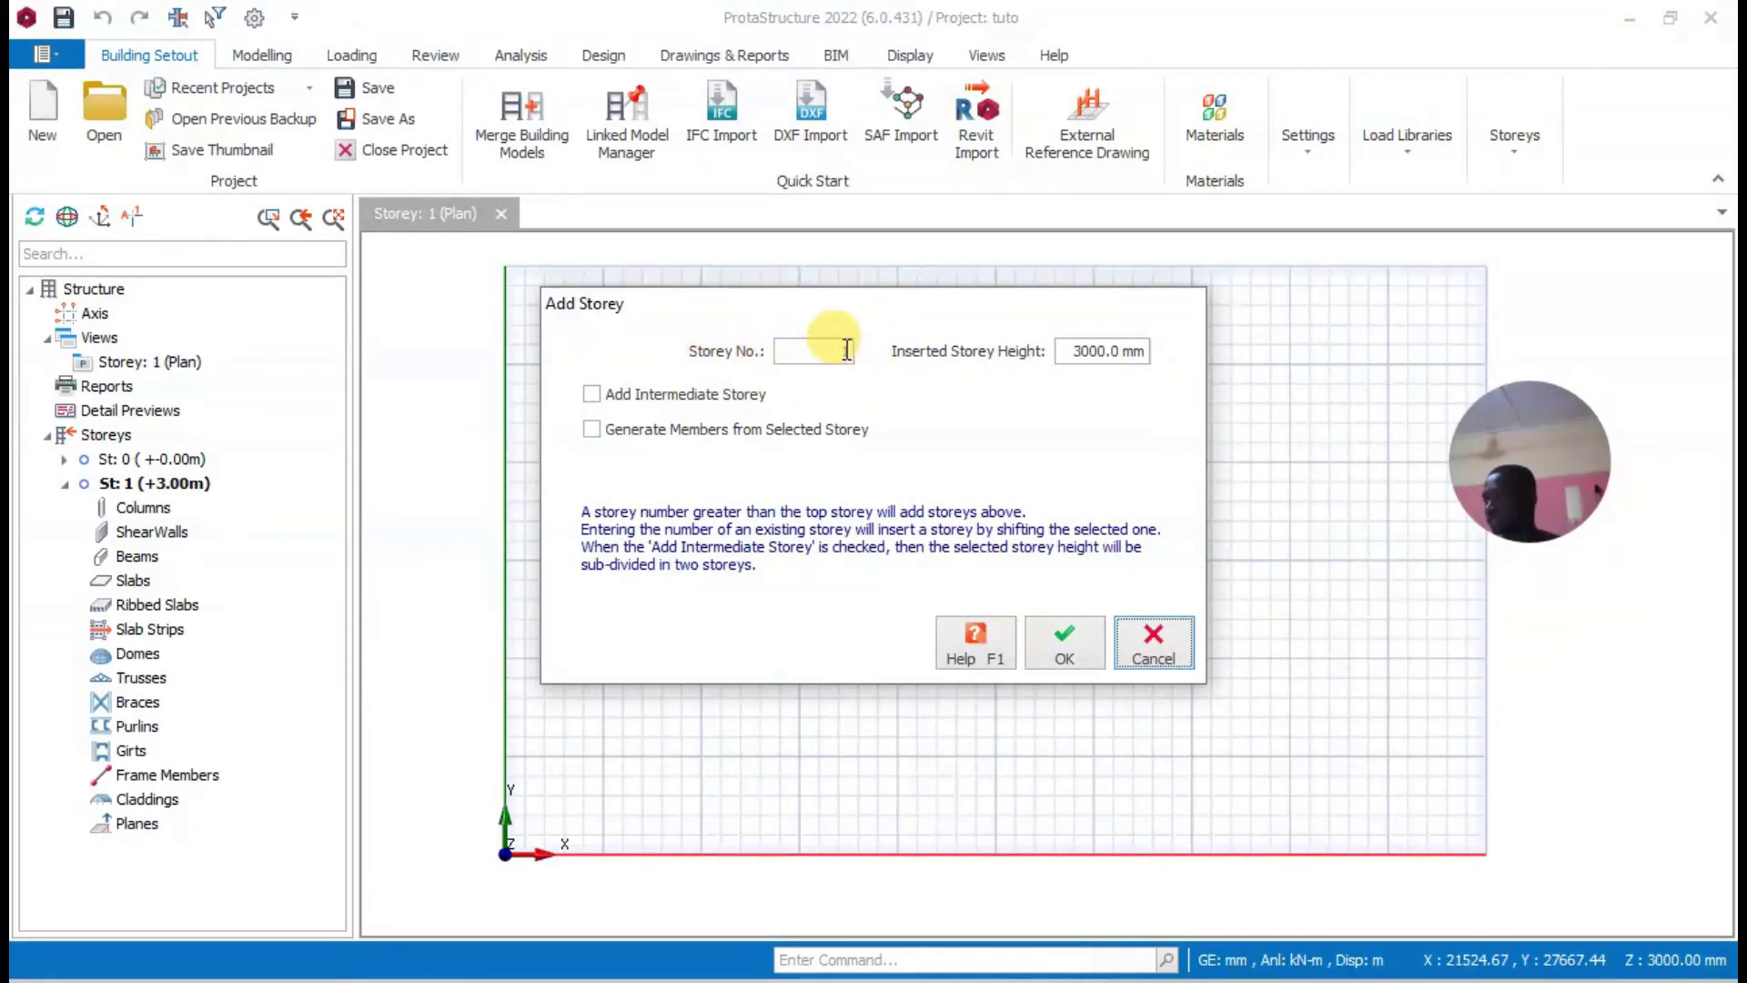
left_click(846, 350)
type("1")
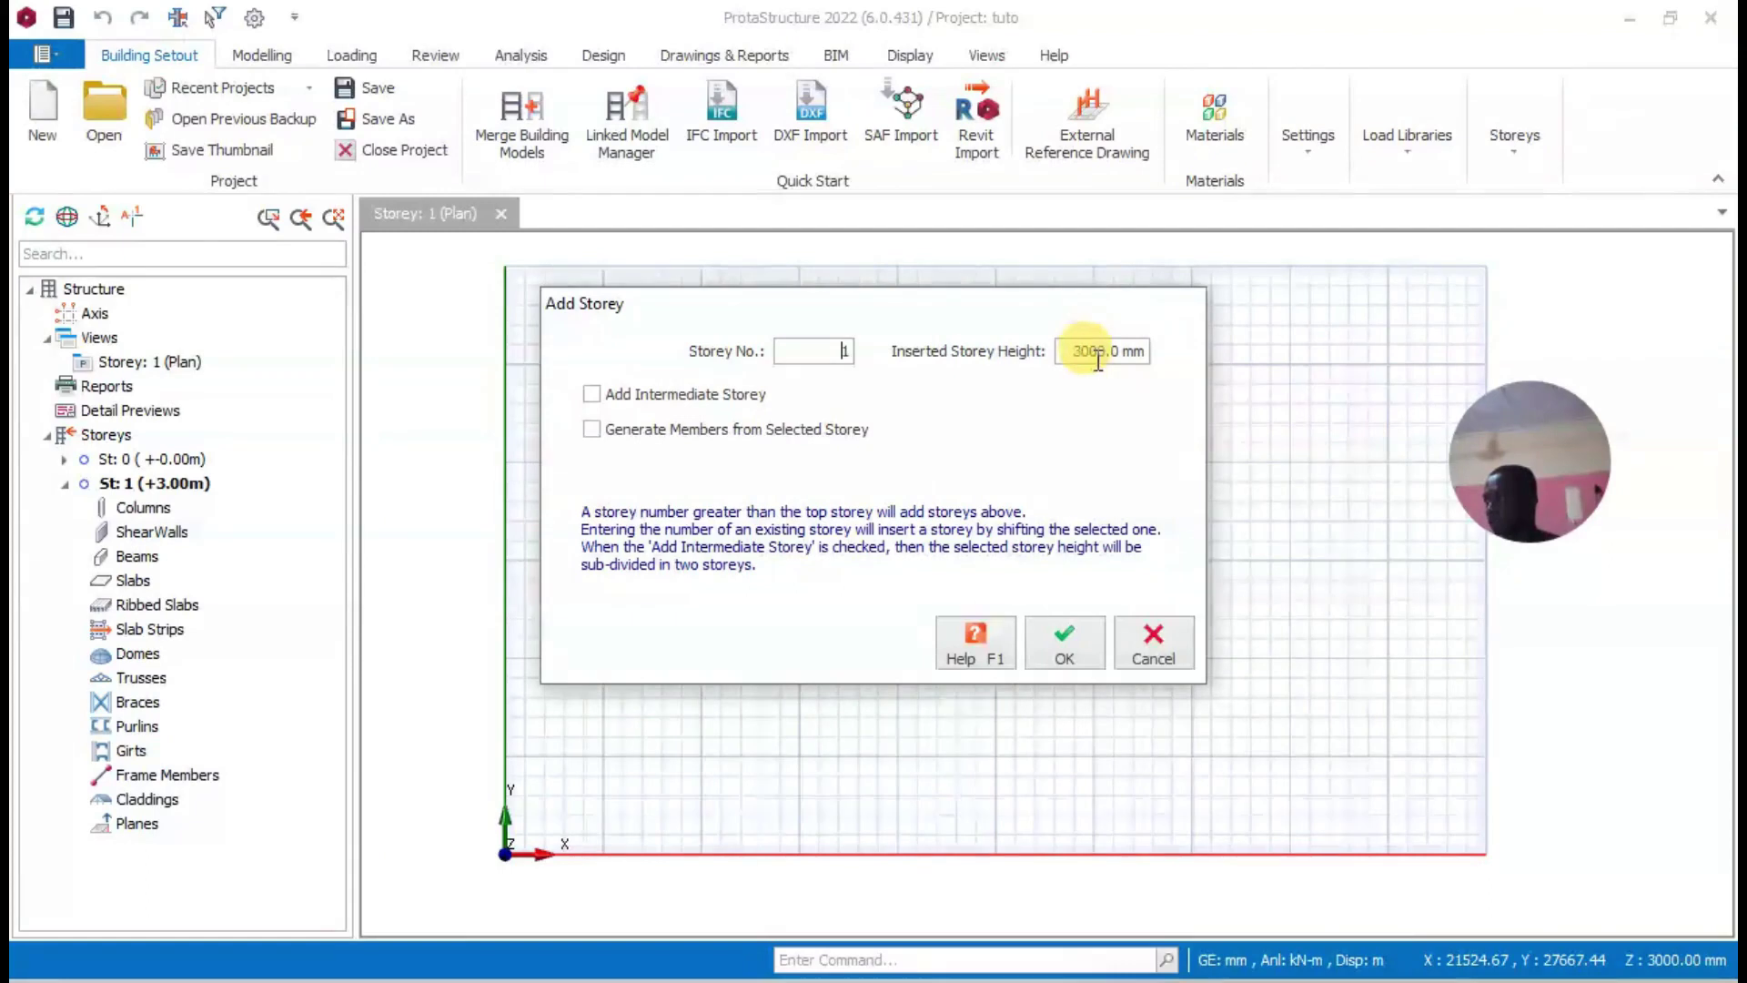
left_click(1073, 649)
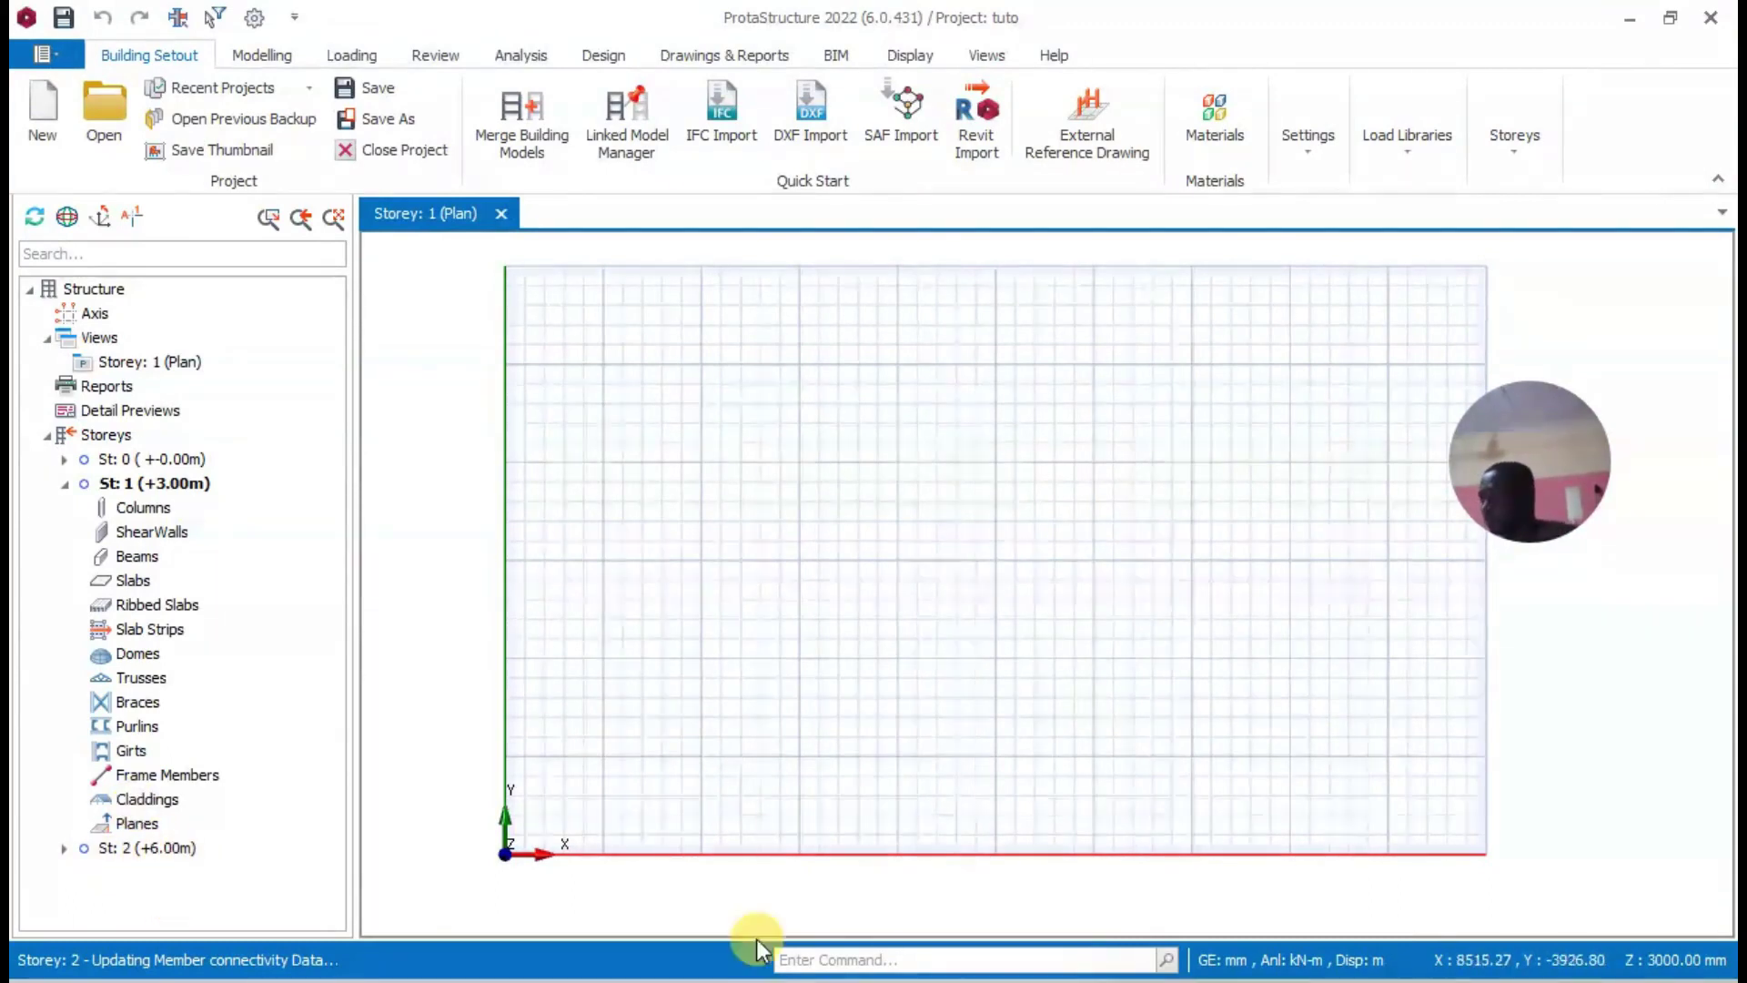
left_click(891, 979)
scroll(1260, 710, "up", 5)
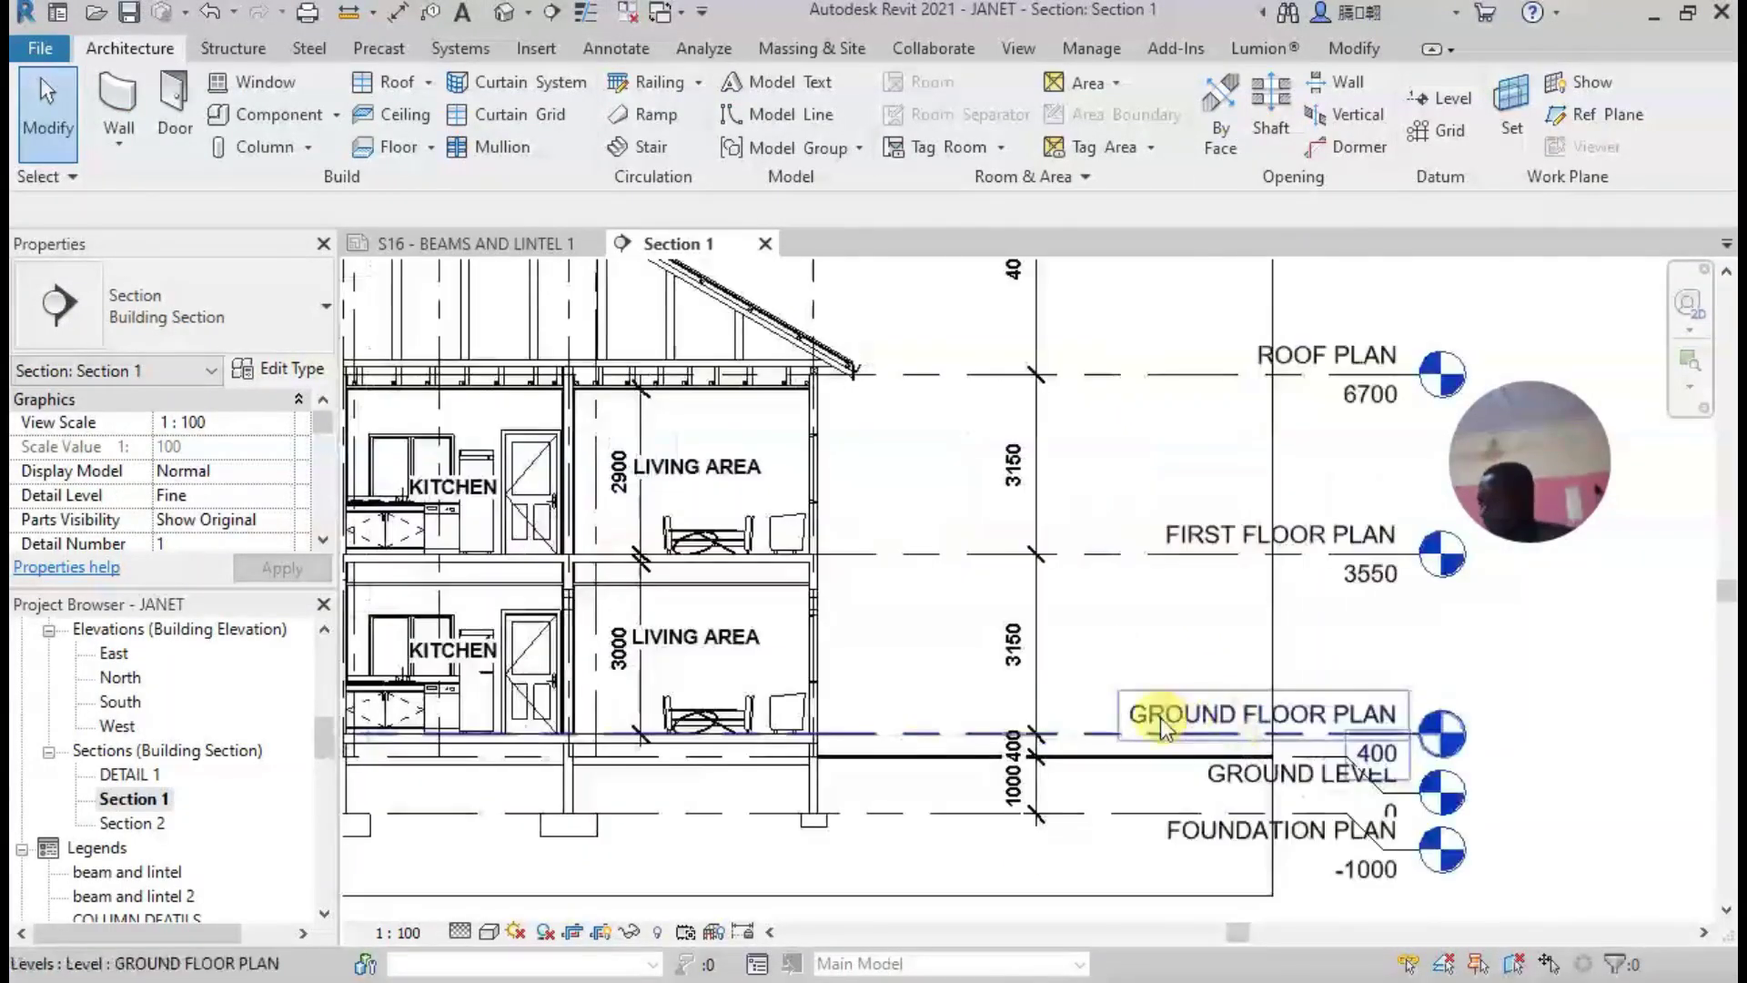
scroll(1129, 664, "down", 2)
middle_click_drag(1115, 669, 1052, 752)
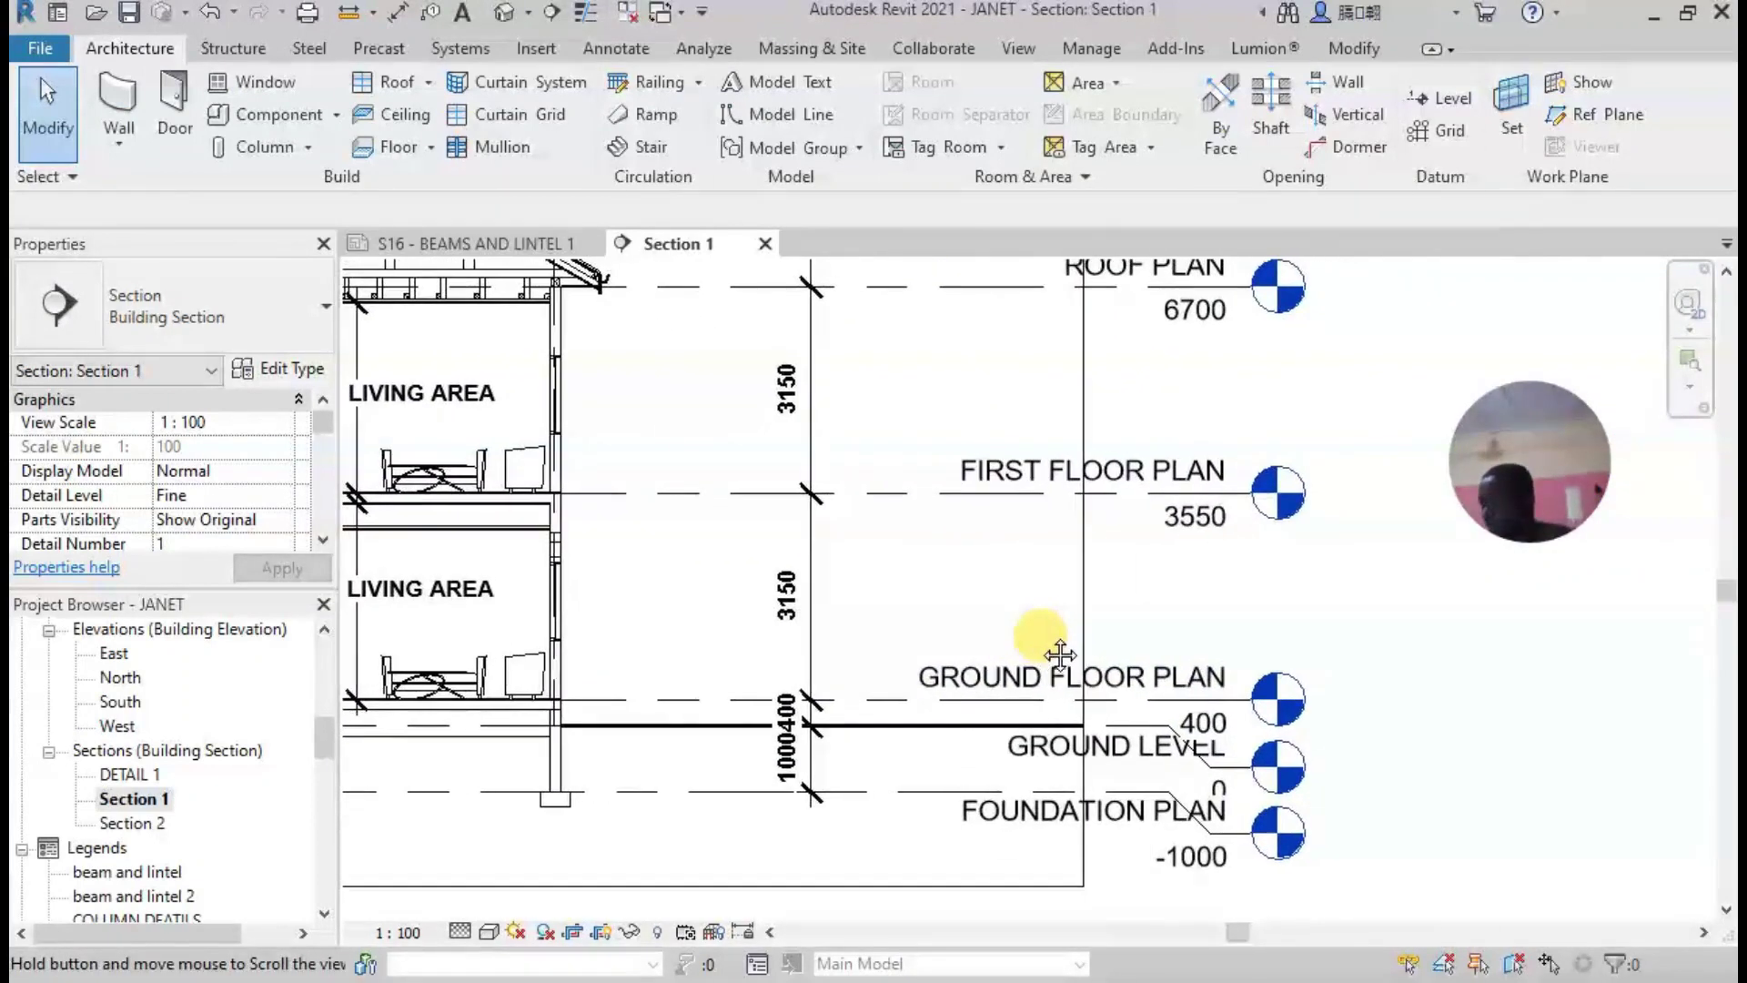
scroll(1053, 753, "up", 1)
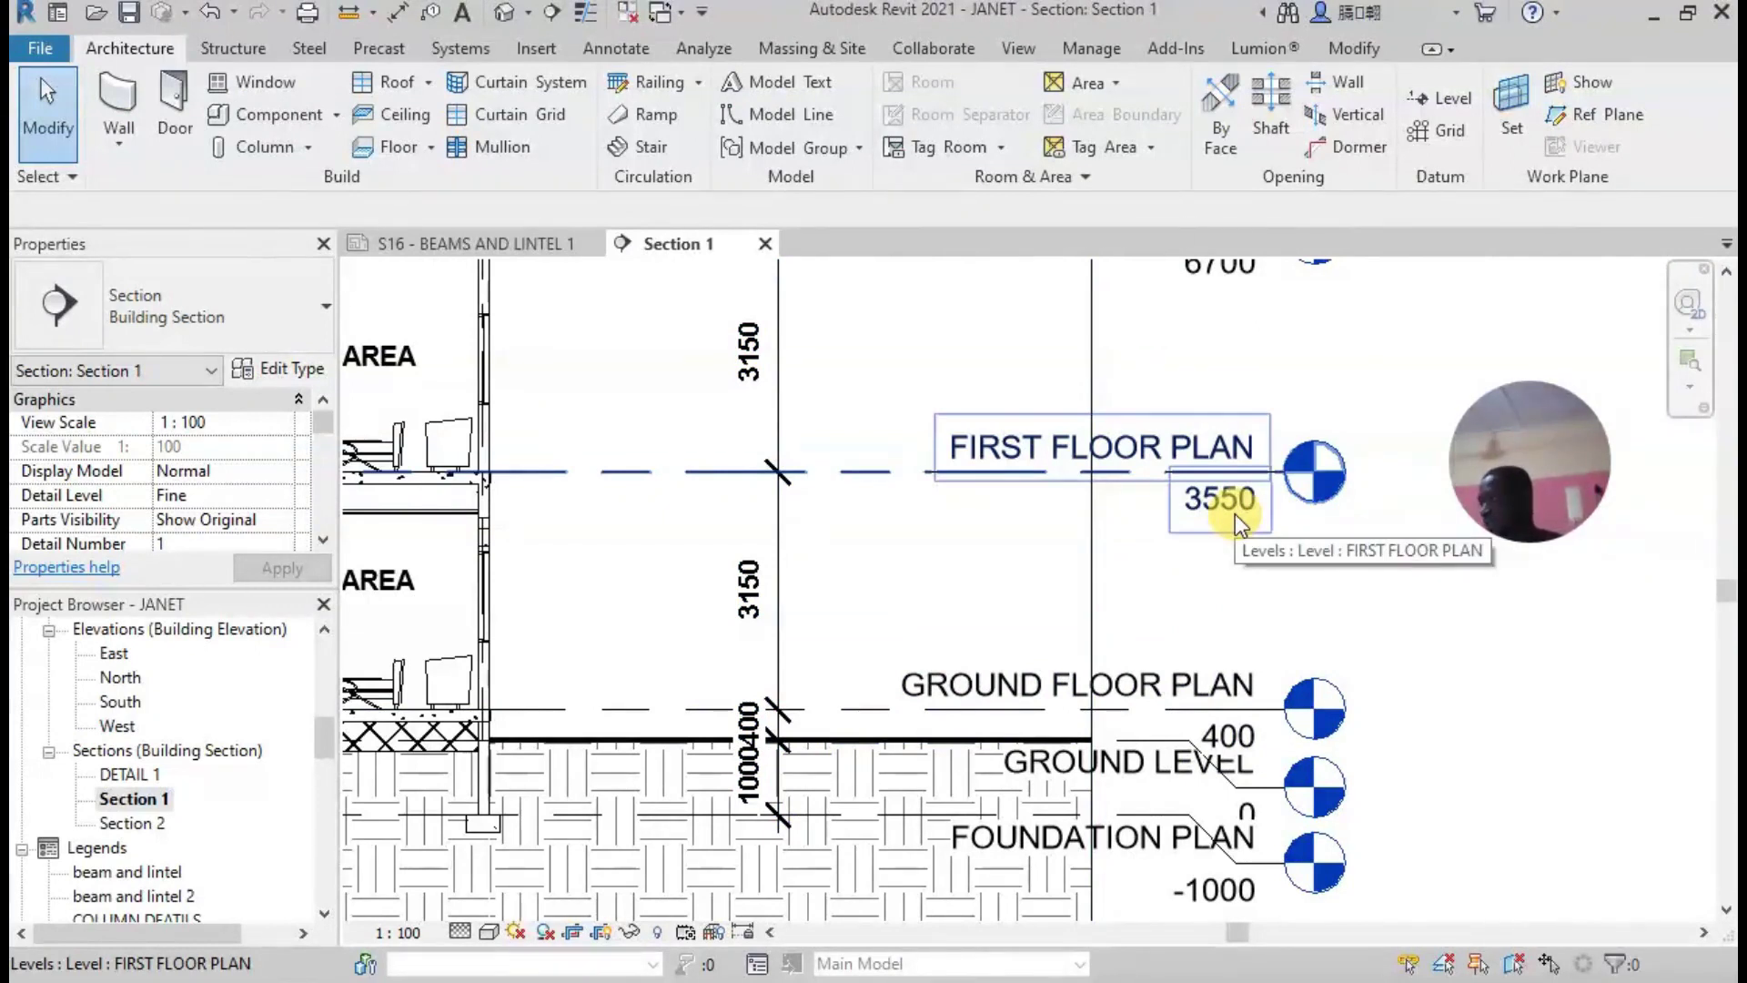
scroll(865, 585, "down", 2)
scroll(943, 443, "up", 1)
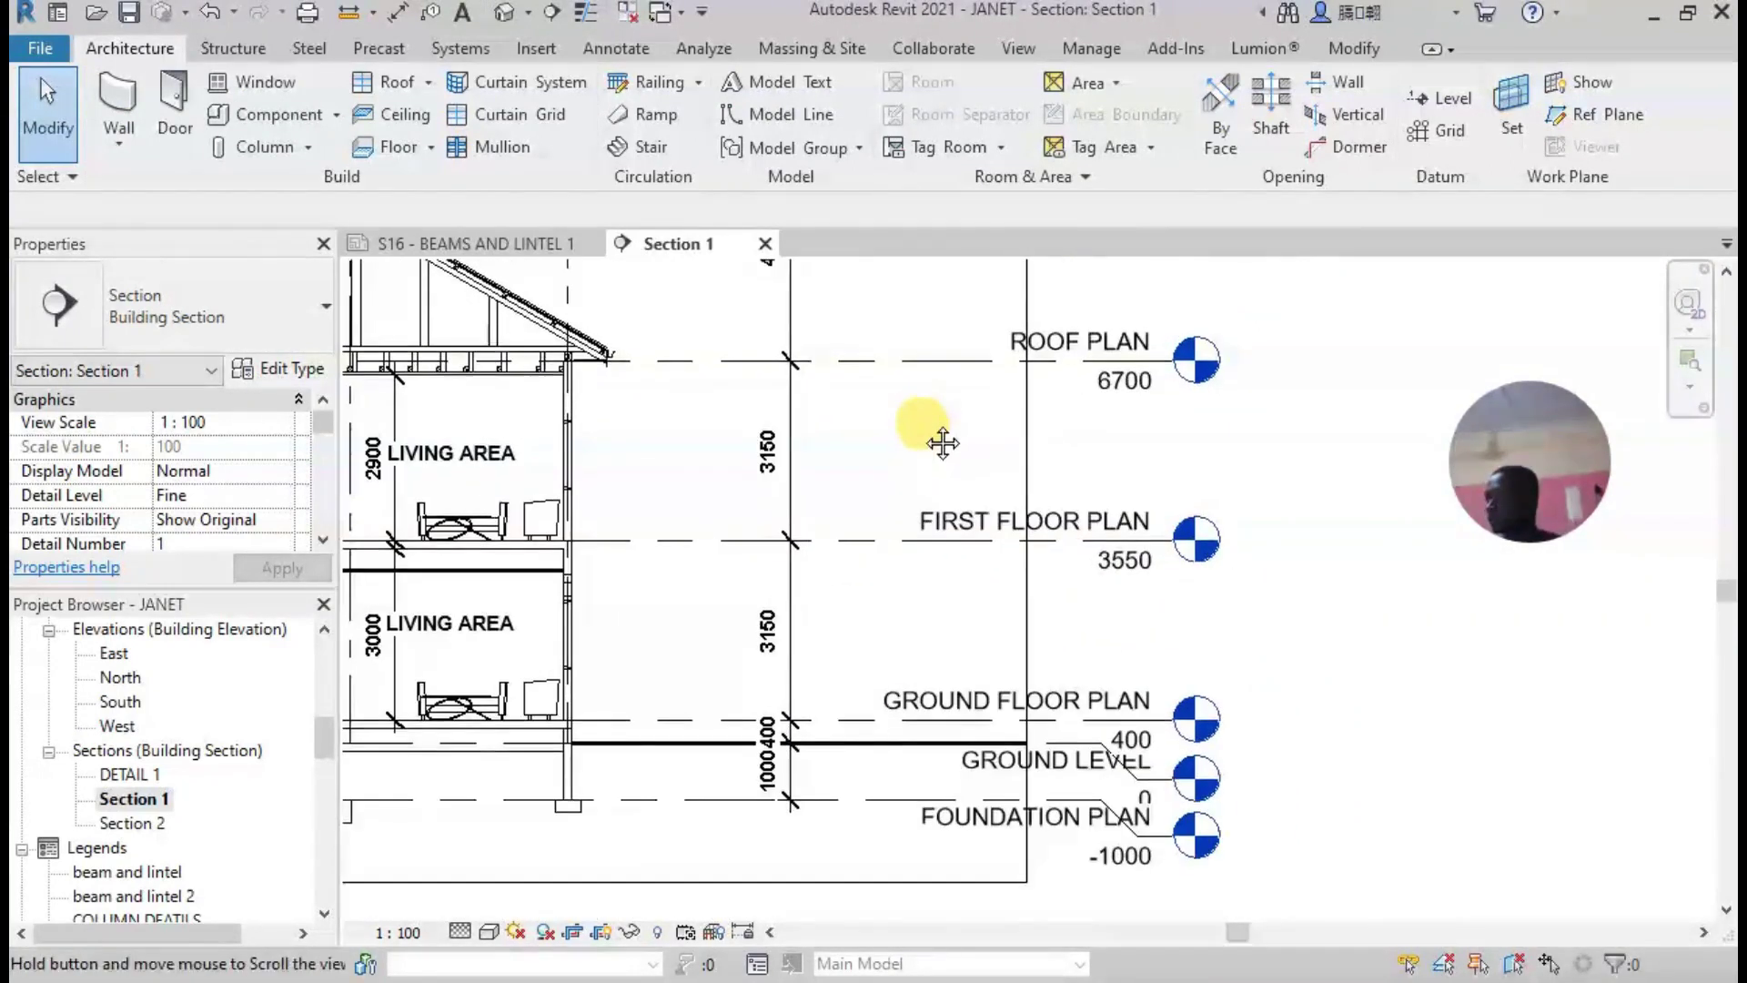
middle_click_drag(942, 443, 1002, 440)
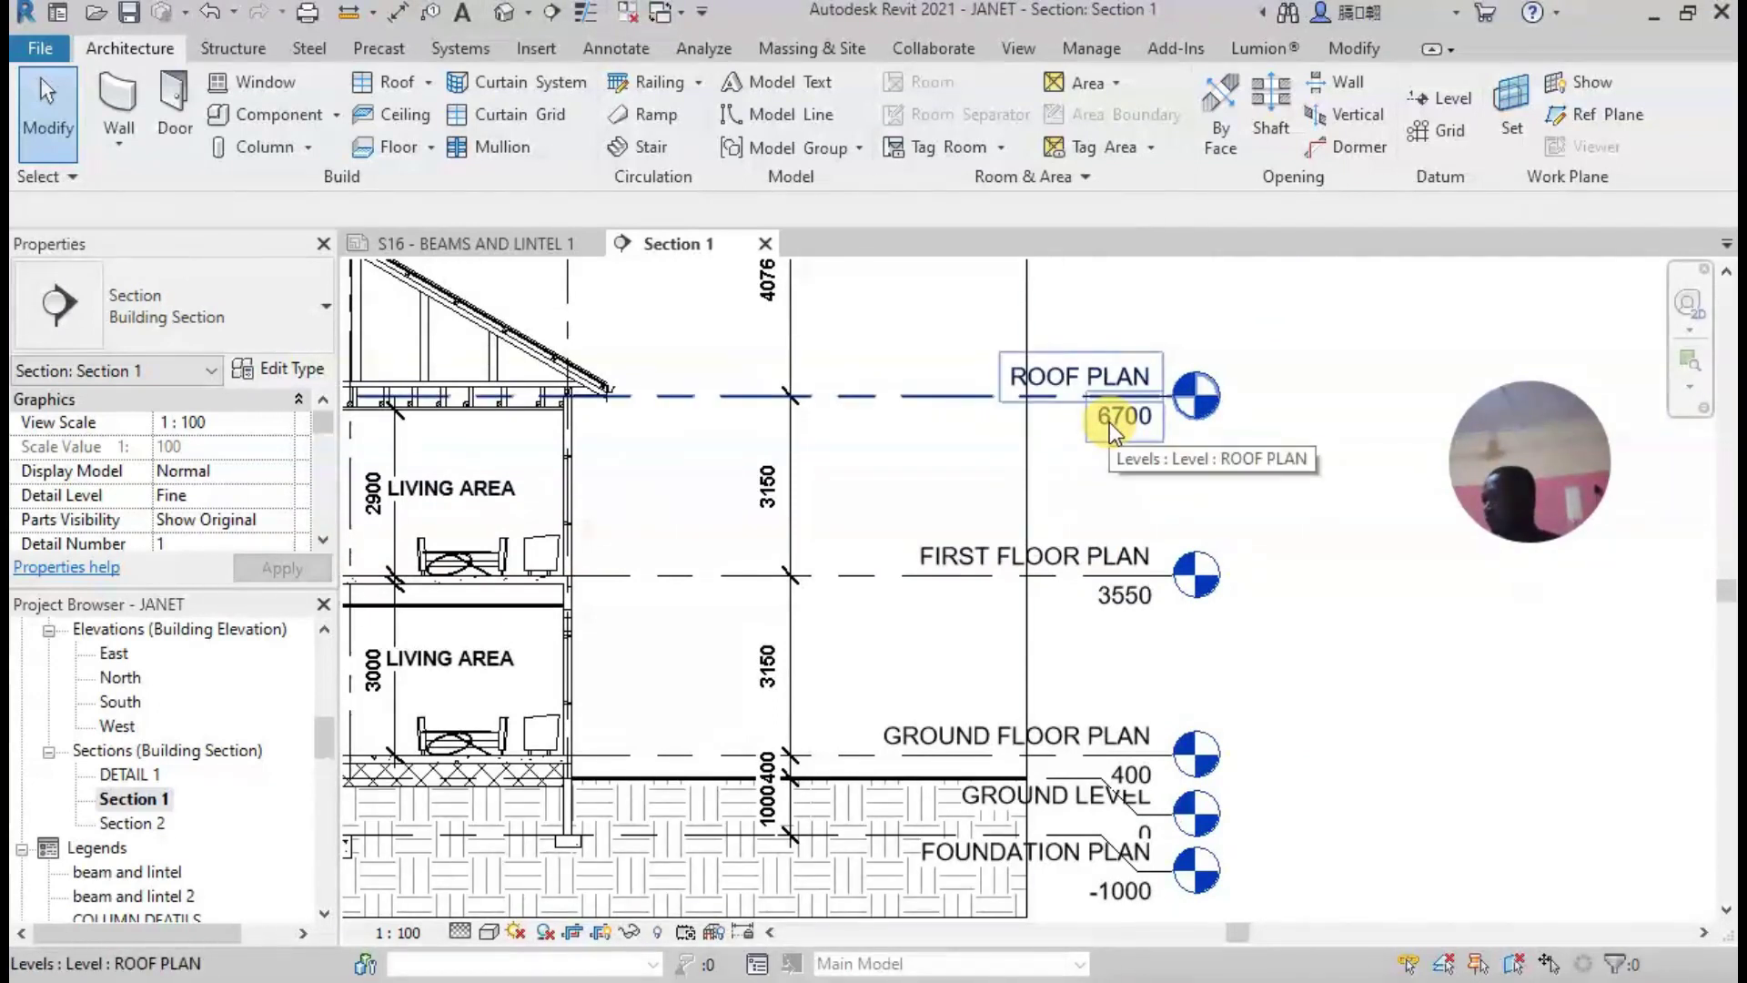
scroll(1110, 428, "down", 3)
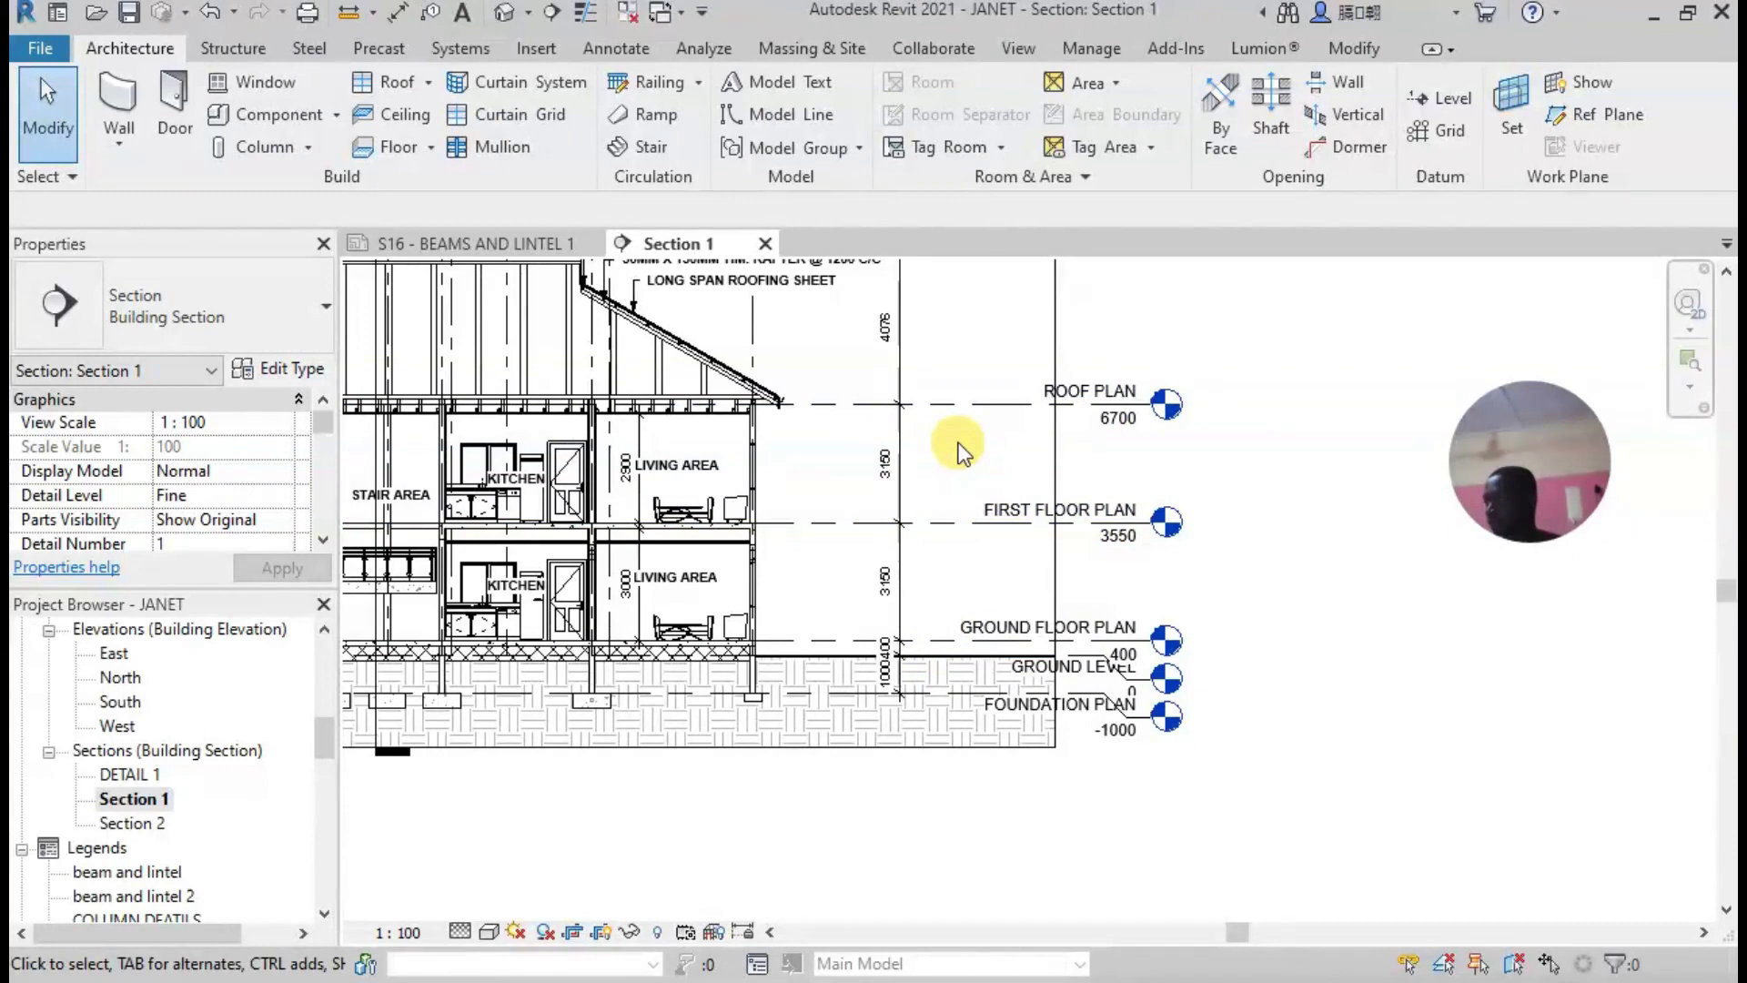
scroll(960, 446, "down", 5)
middle_click_drag(960, 446, 1165, 546)
scroll(1165, 546, "down", 1)
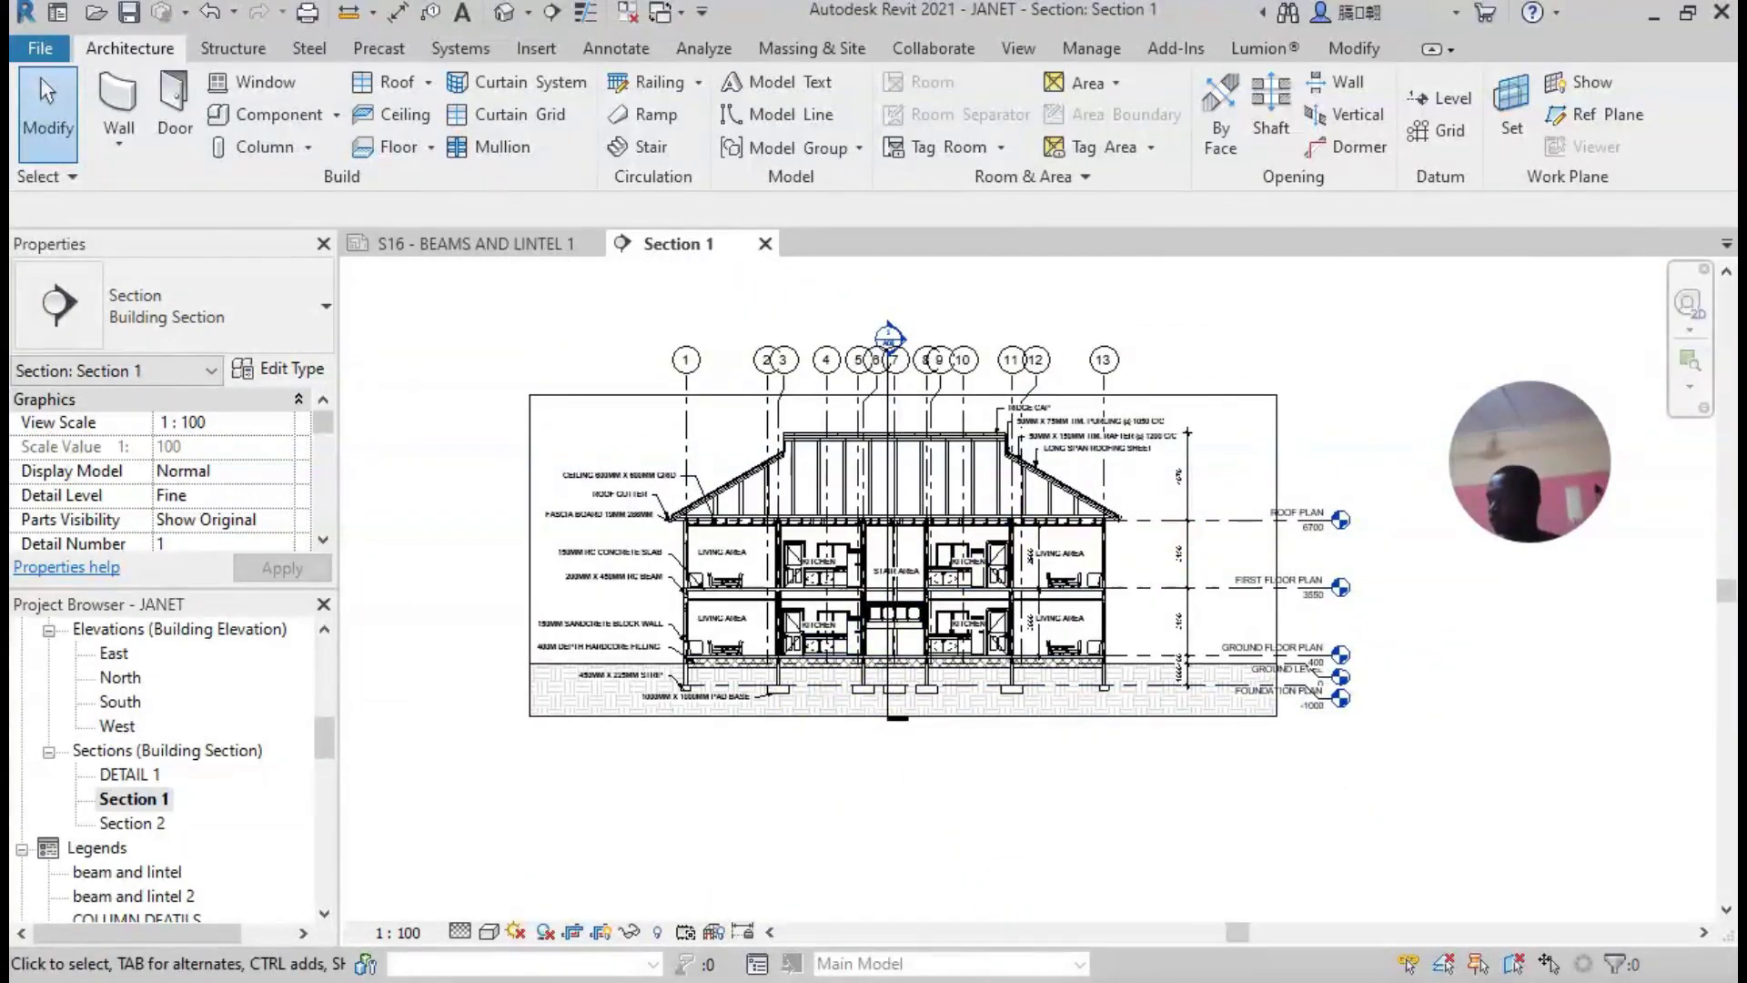
key("alt+Tab")
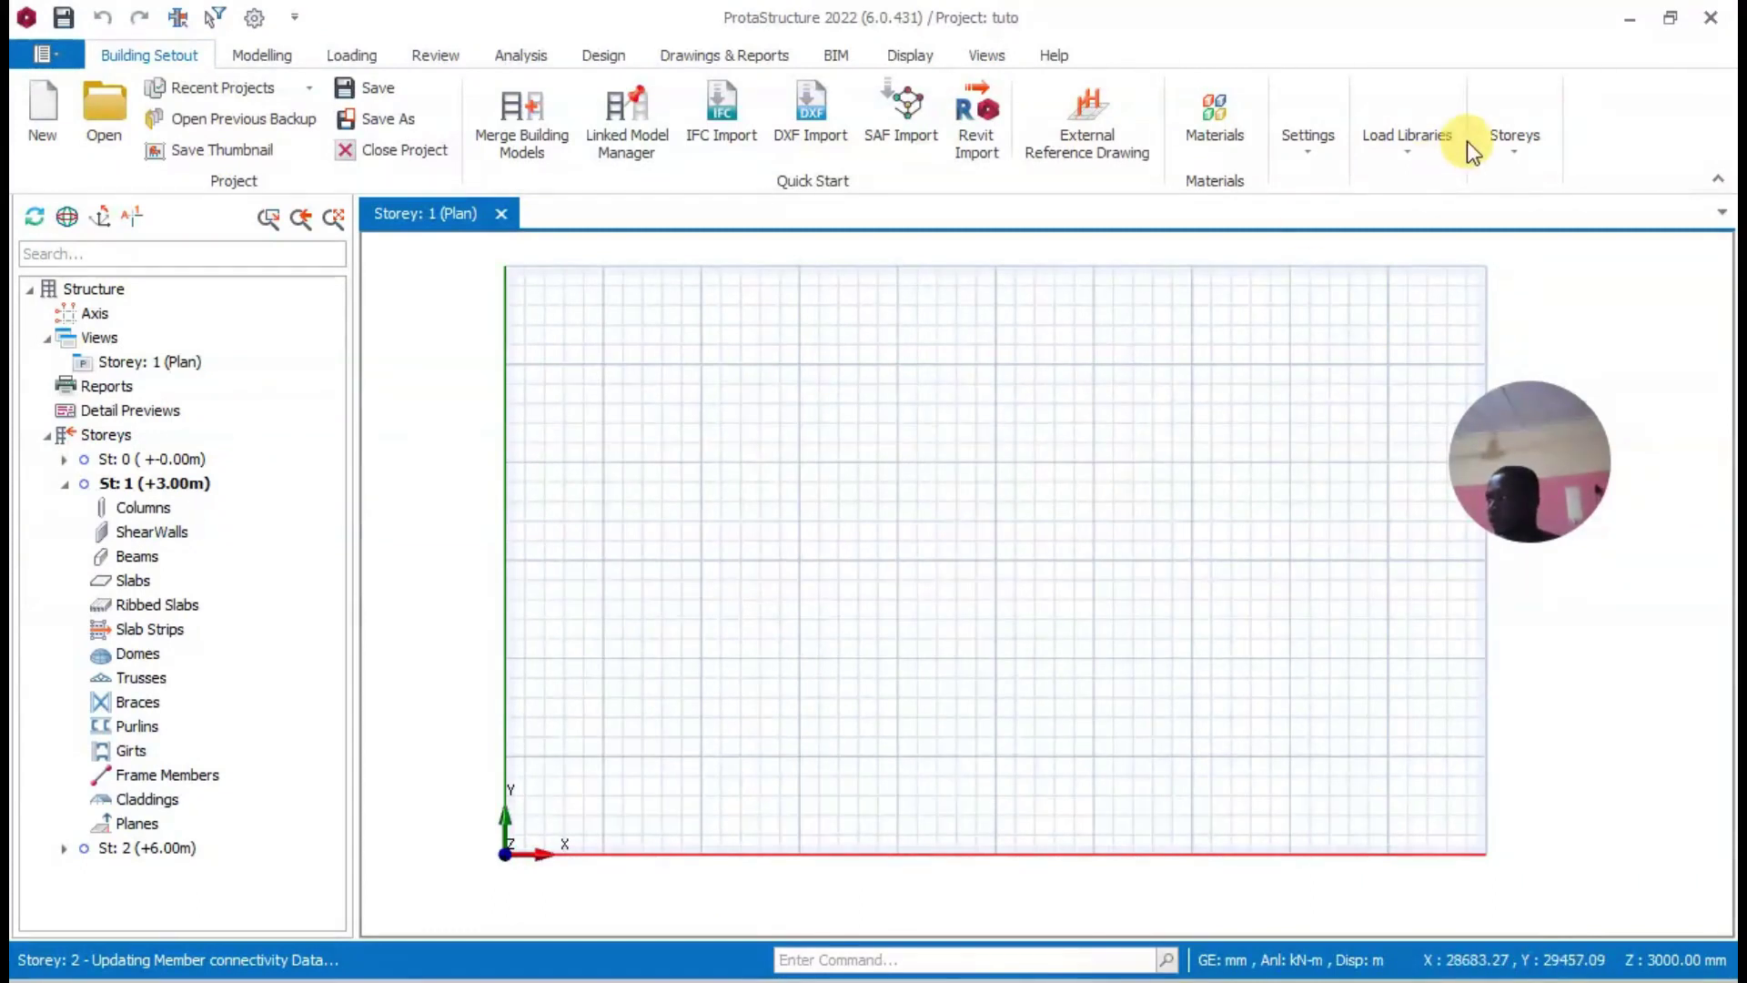
Open the Edit Storey table from Storey Operations and move it higher on screen.
left_click(1508, 153)
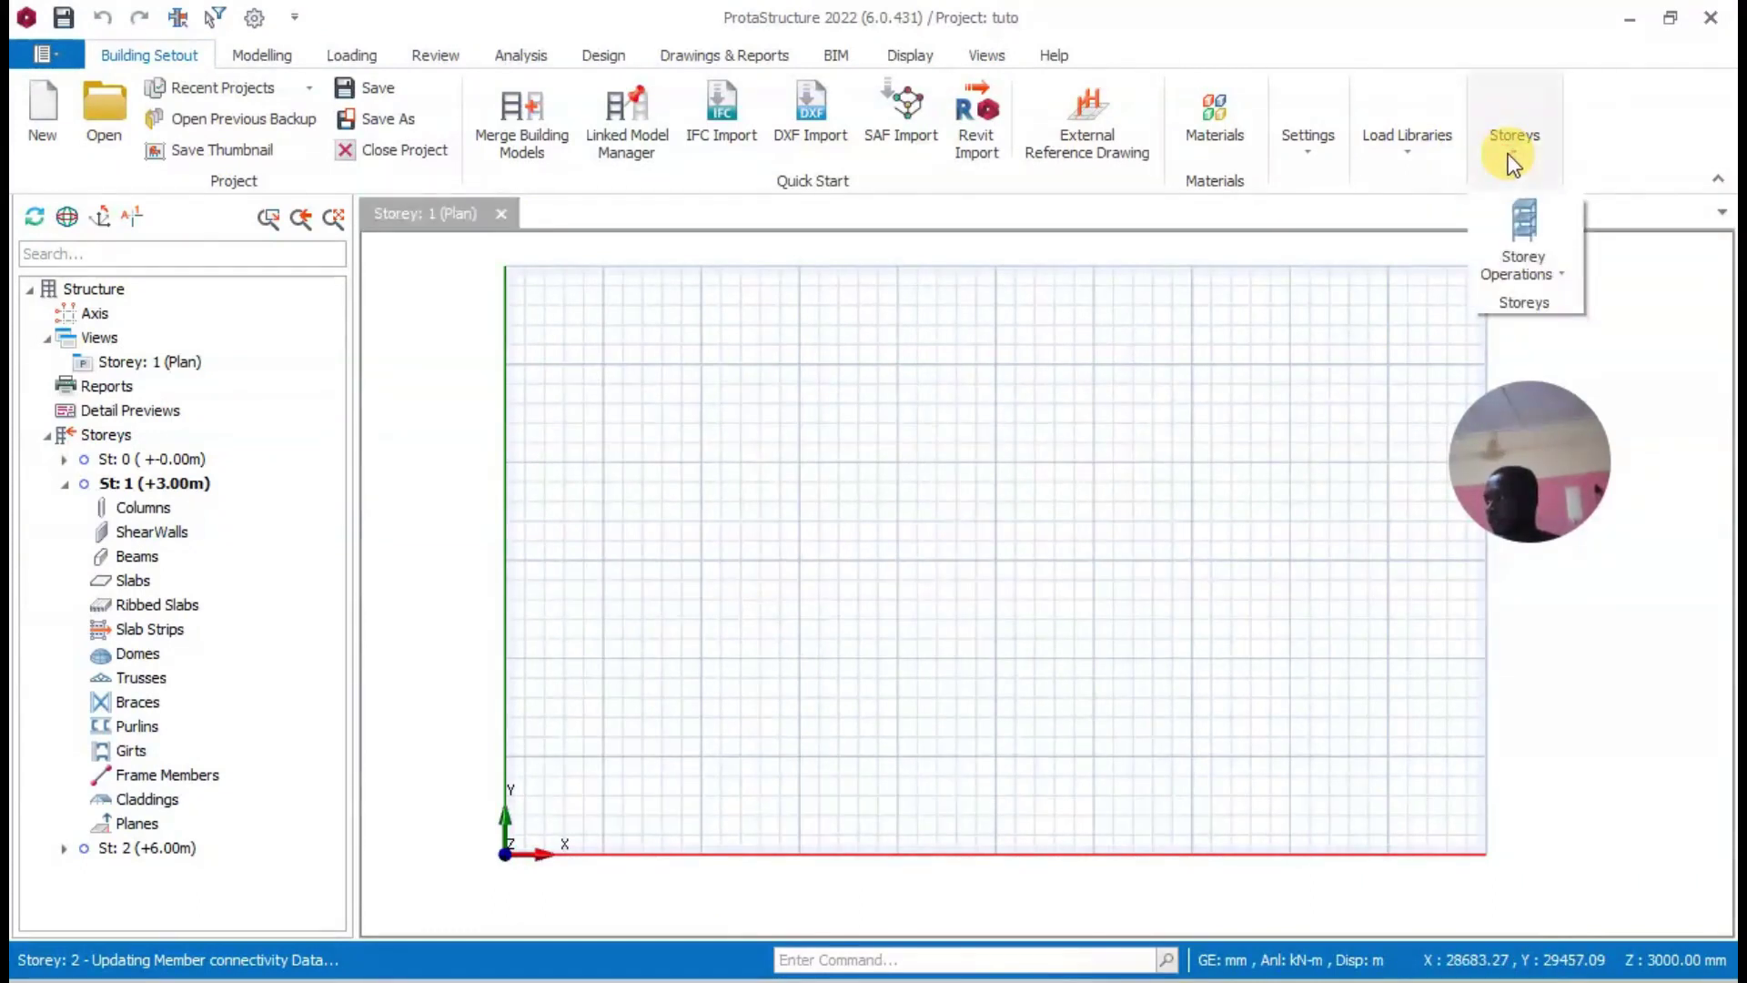
left_click(1527, 247)
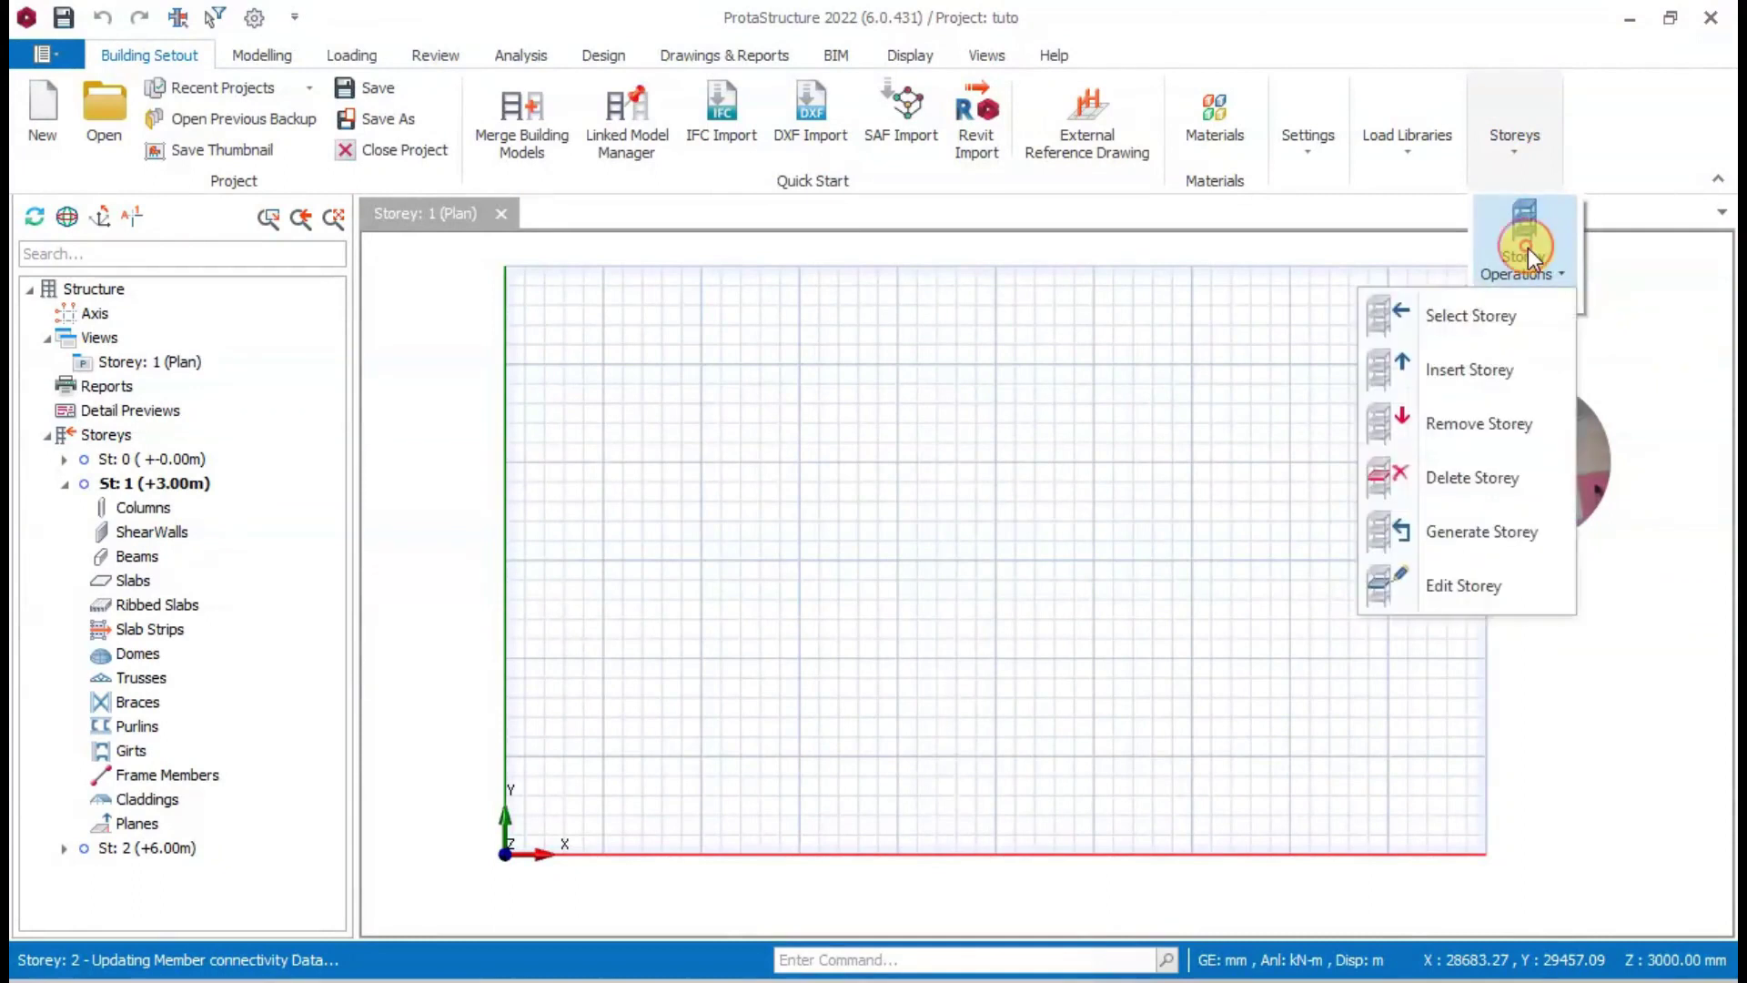
left_click(1450, 591)
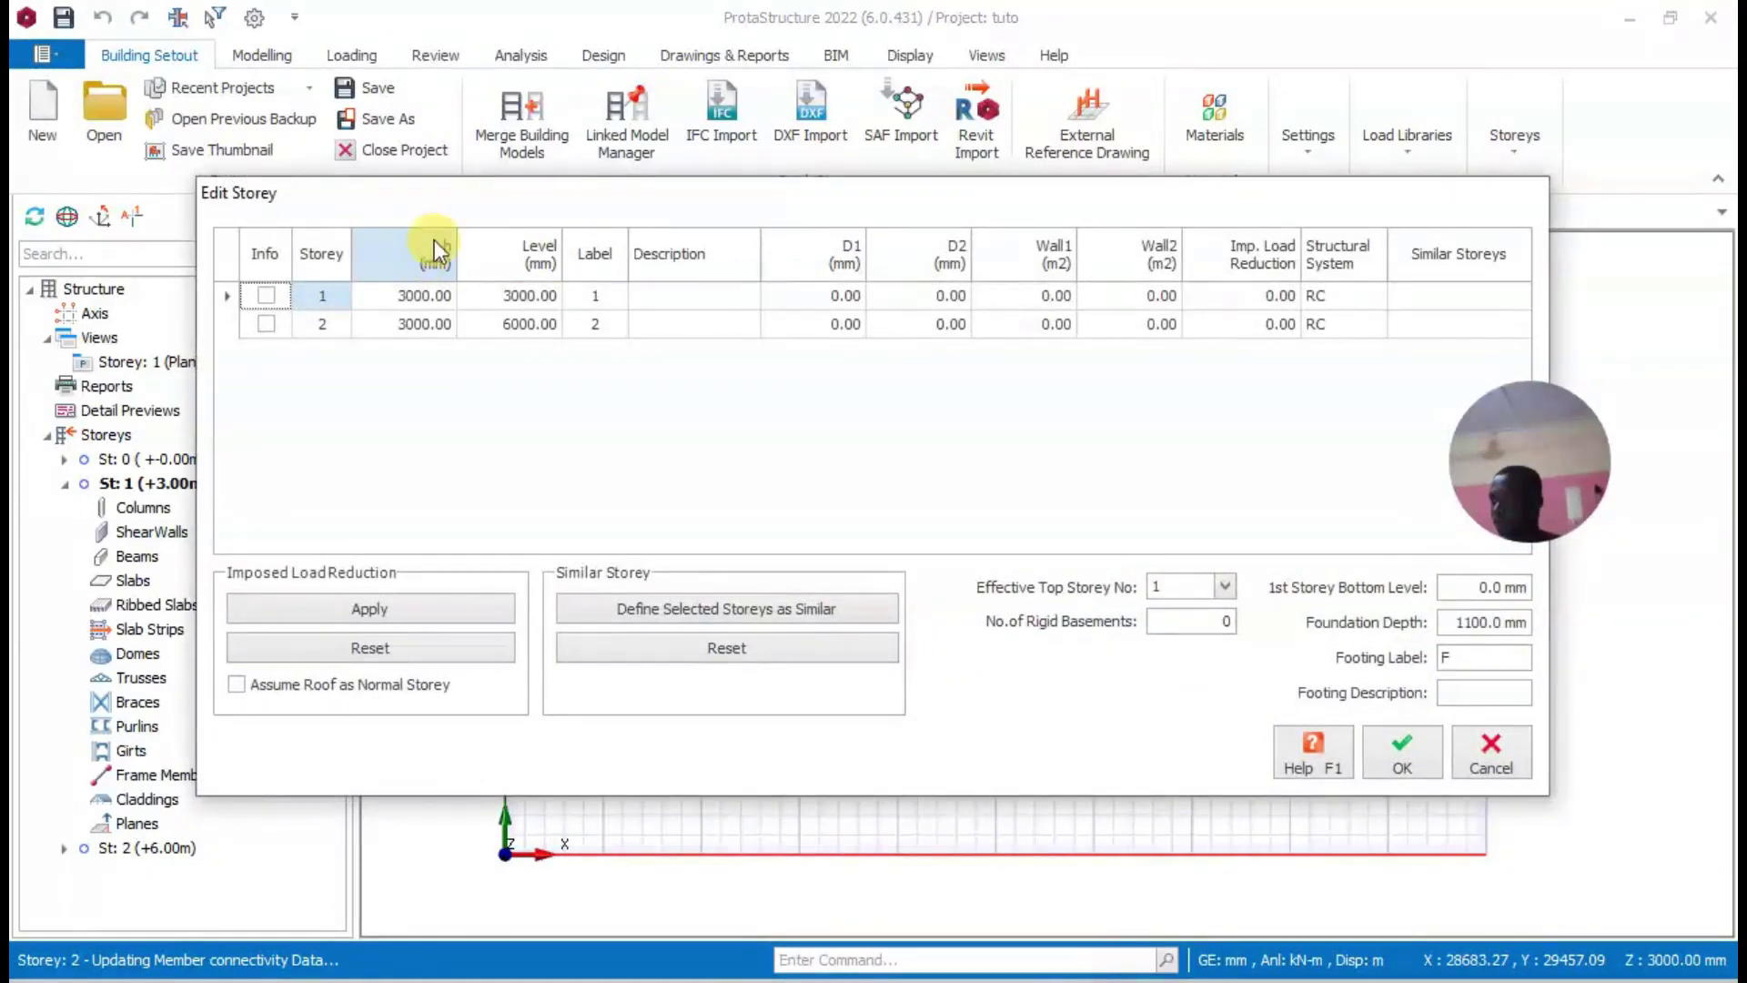
left_click_drag(466, 189, 509, 100)
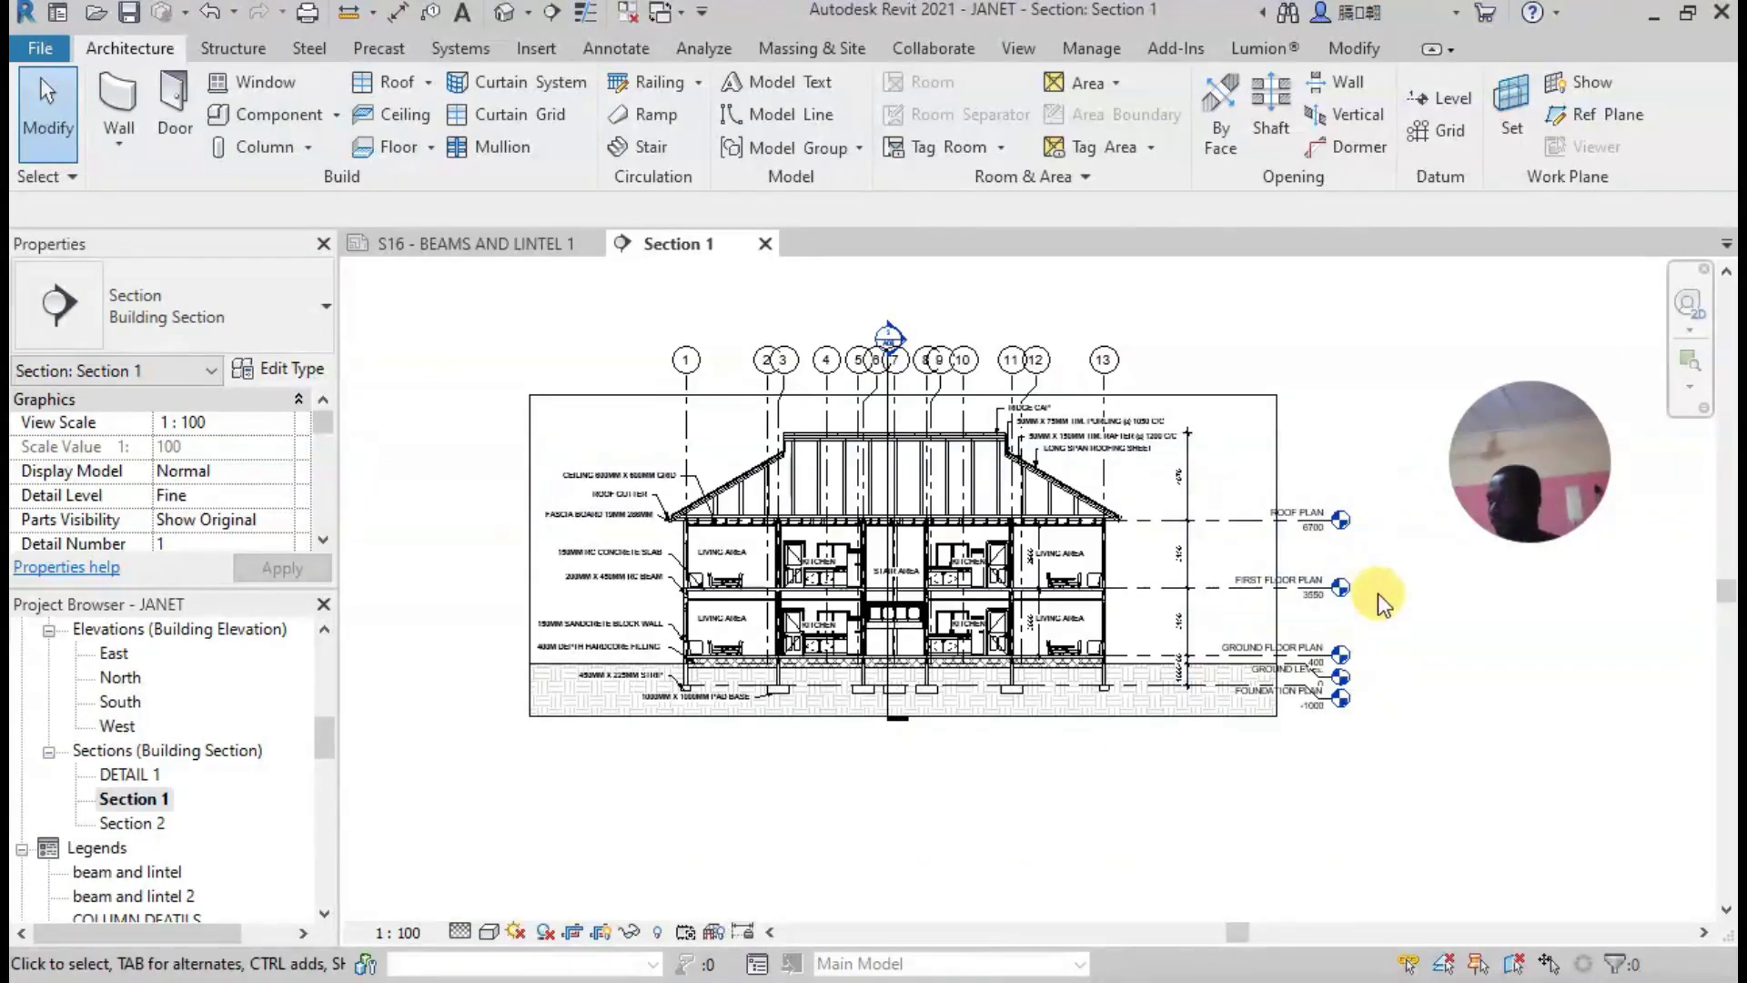
scroll(1327, 648, "up", 3)
middle_click_drag(1327, 647, 1154, 515)
scroll(1153, 515, "up", 1)
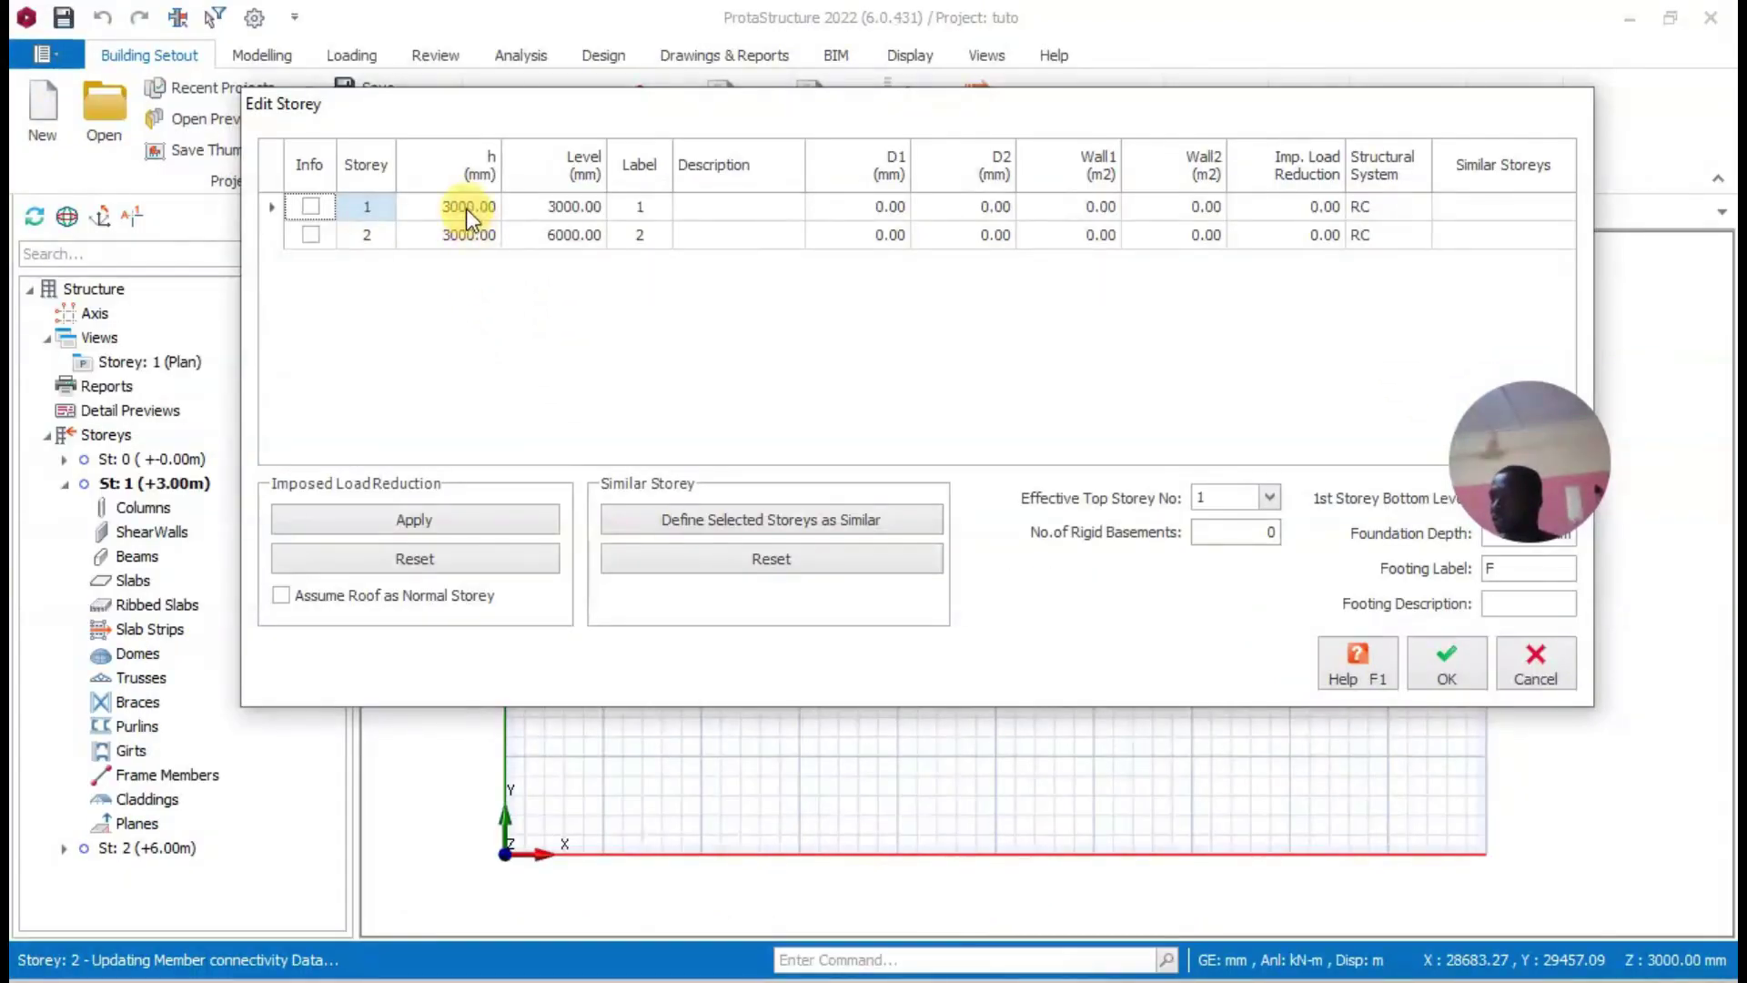
Change storey 1's height to 3550 mm, removing the stray extra 9, so storey 2 sits at 6550.00.
left_click(466, 207)
left_click(470, 207)
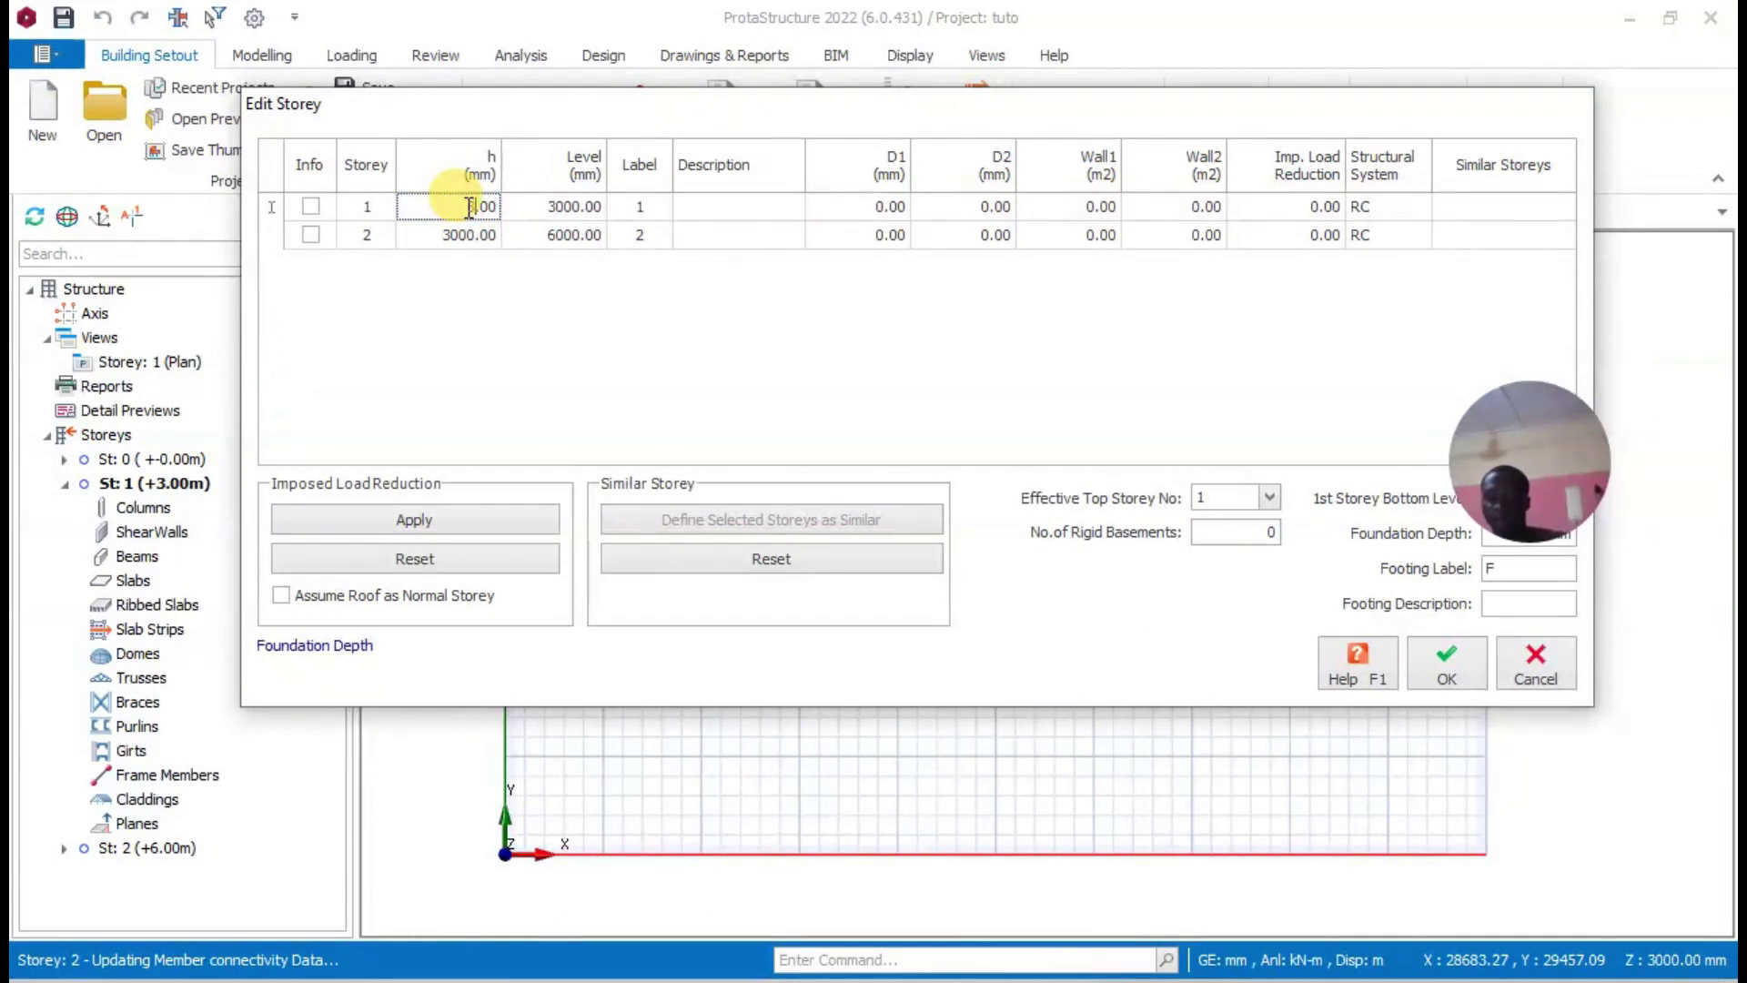
type("3559")
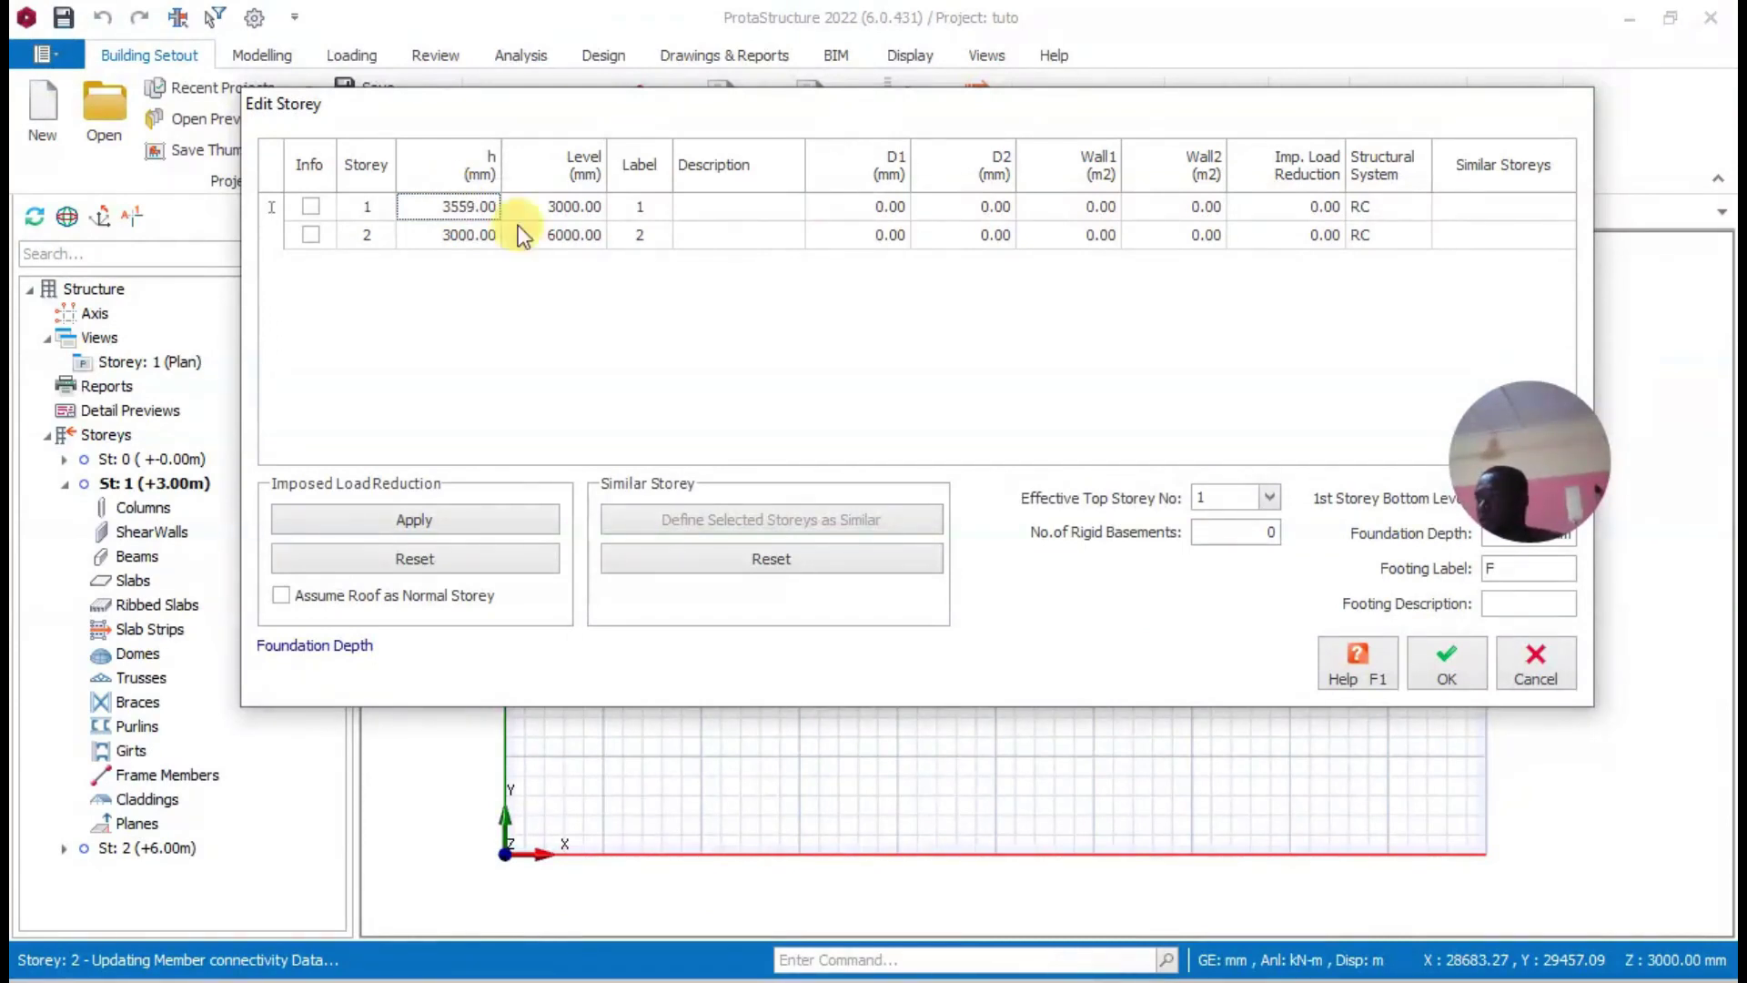
key("Return")
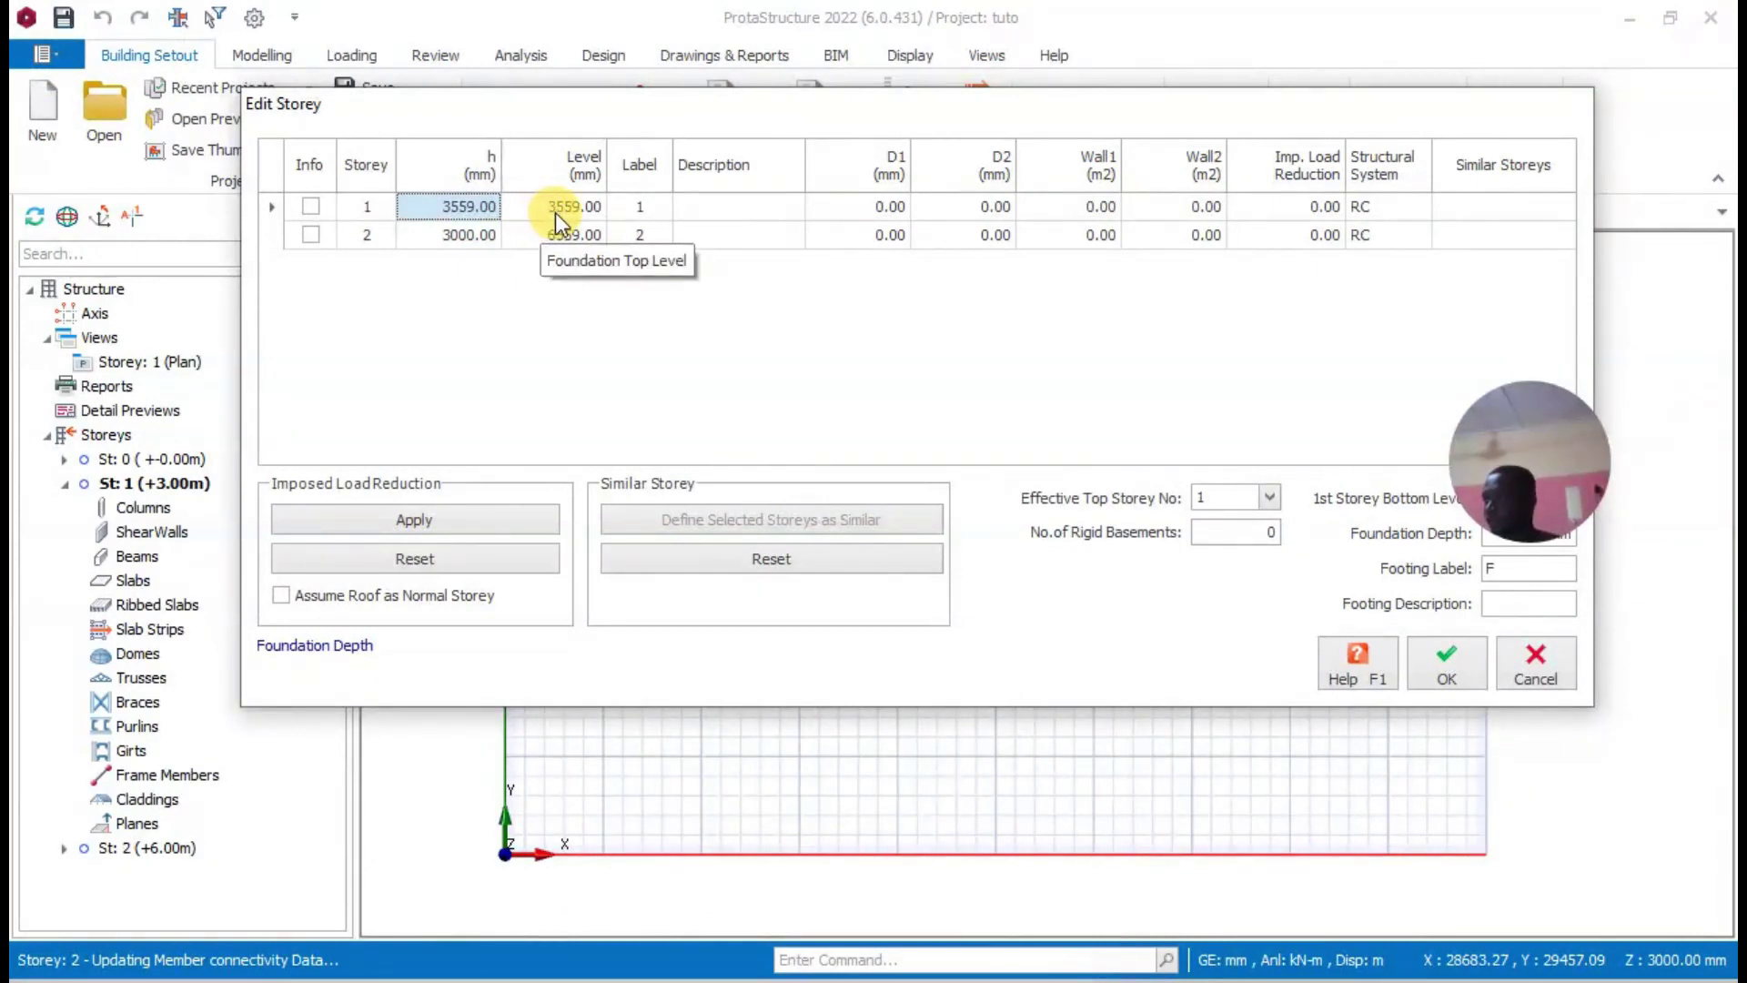
left_click(474, 209)
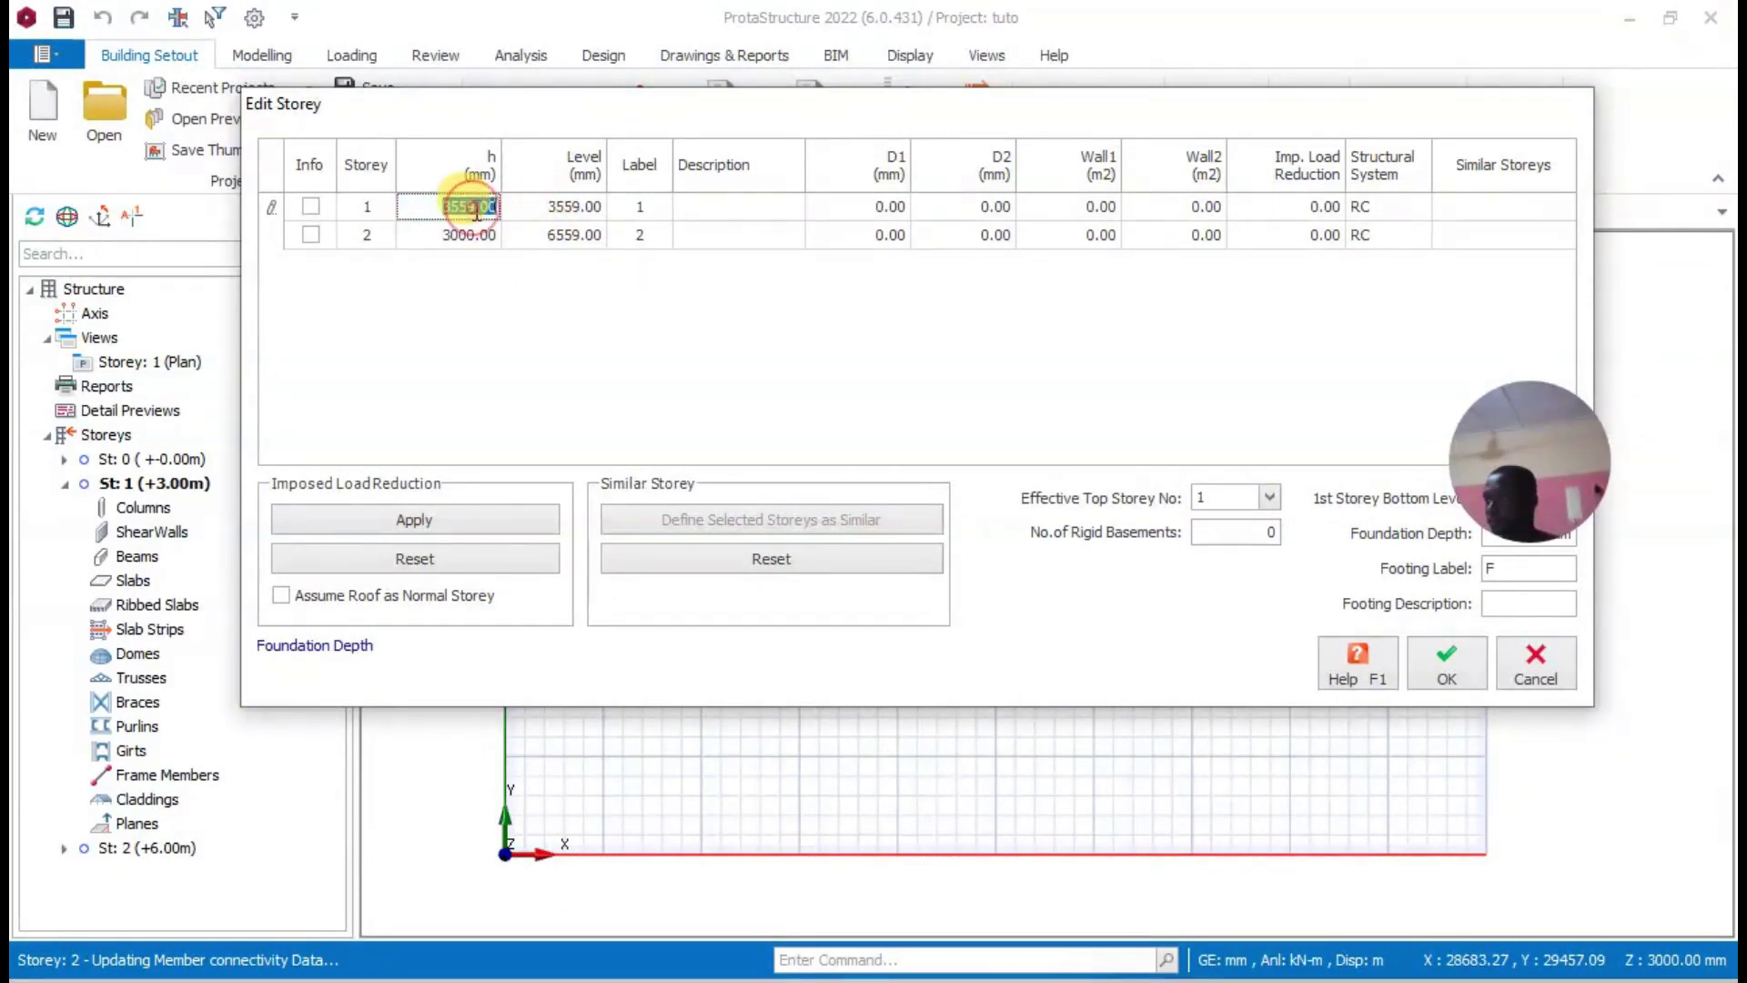
left_click(474, 208)
key("BackSpace")
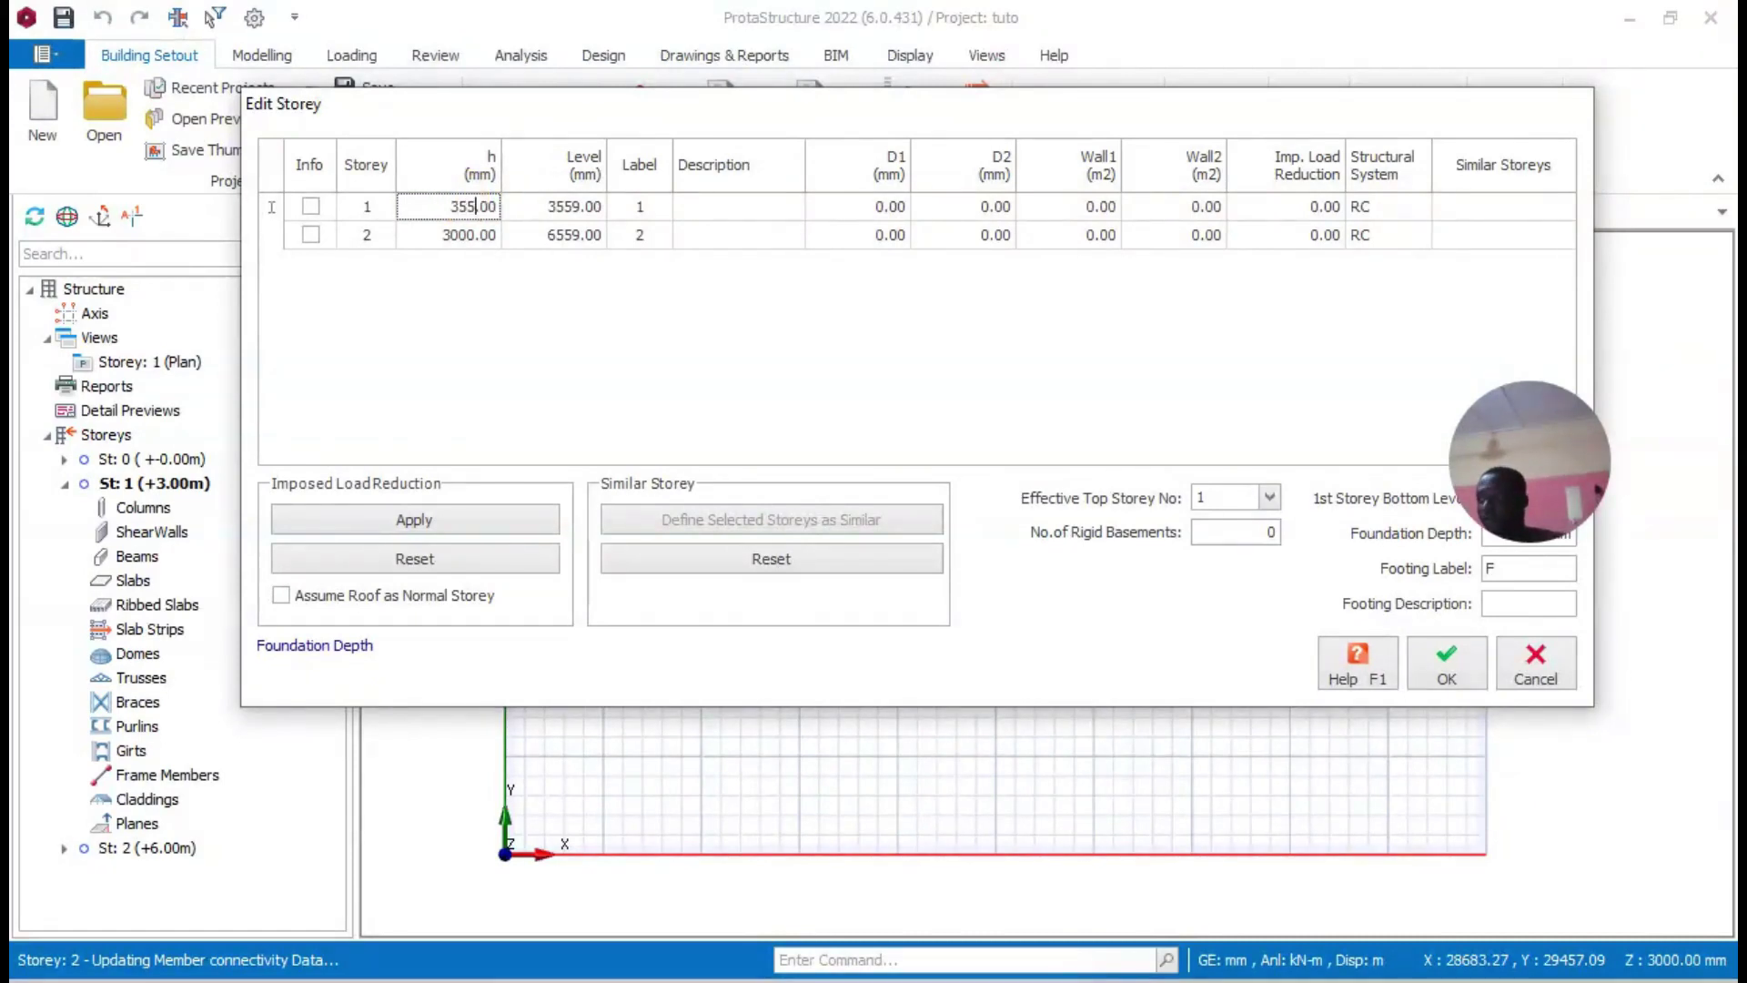
type("0")
key("Return")
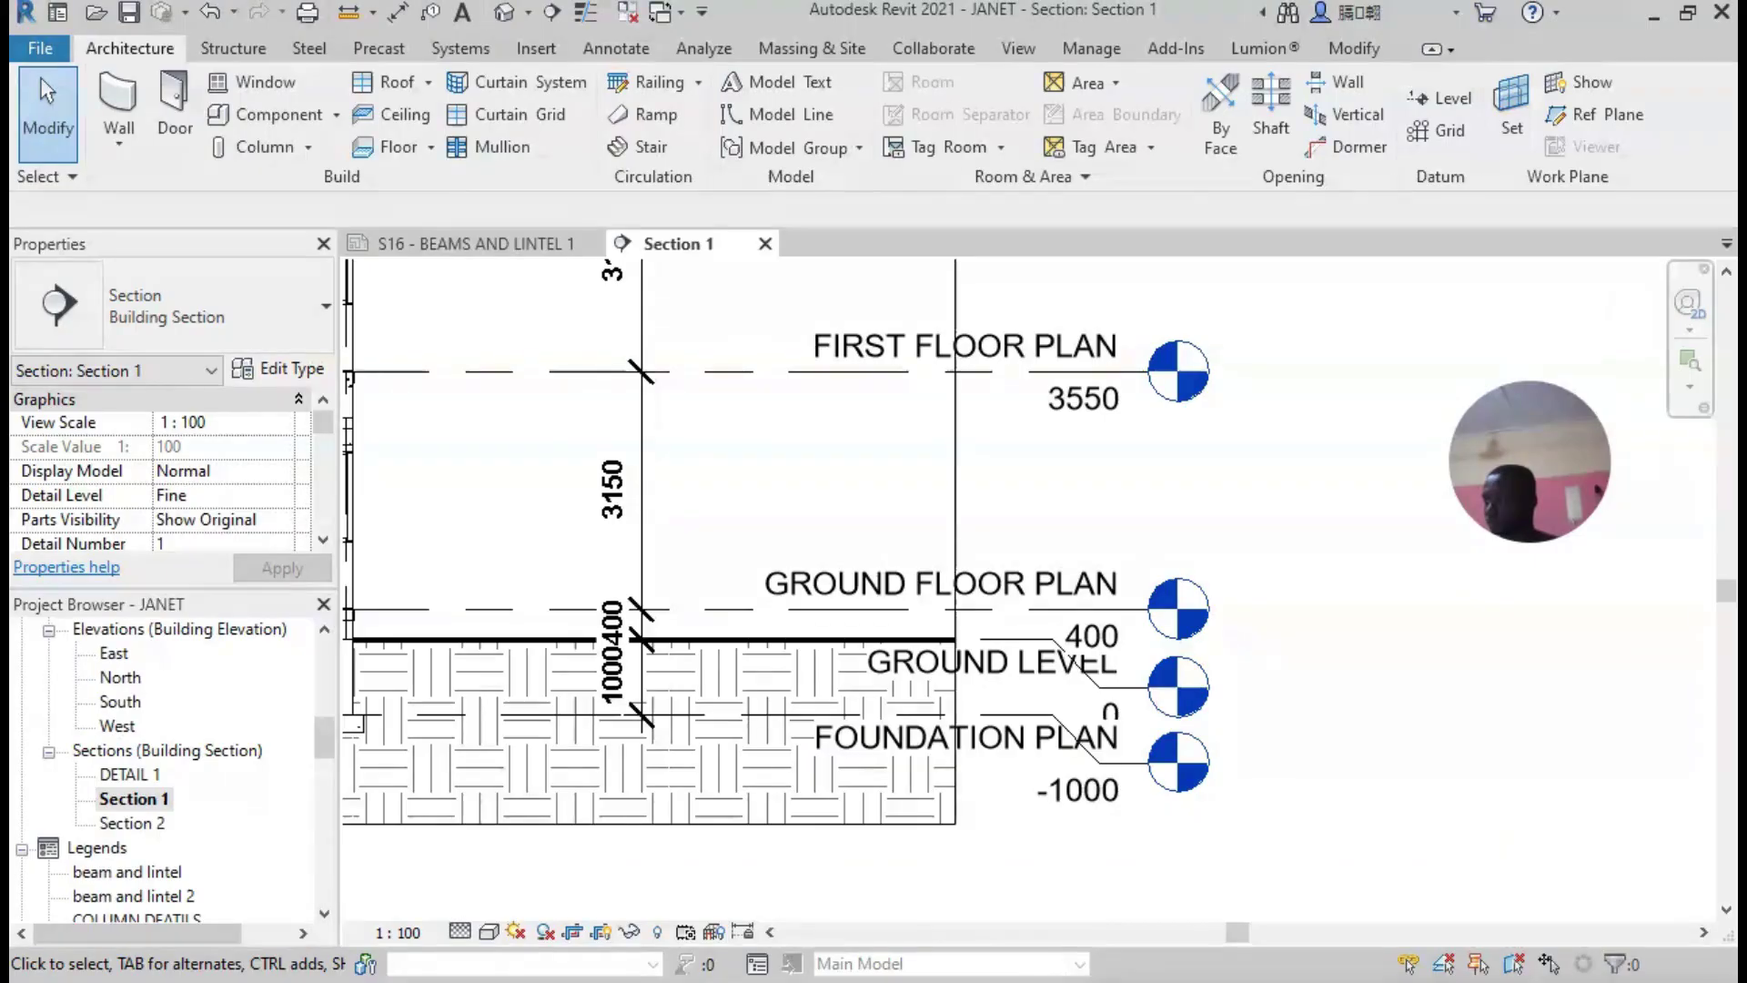
scroll(1014, 663, "down", 3)
scroll(881, 480, "up", 3)
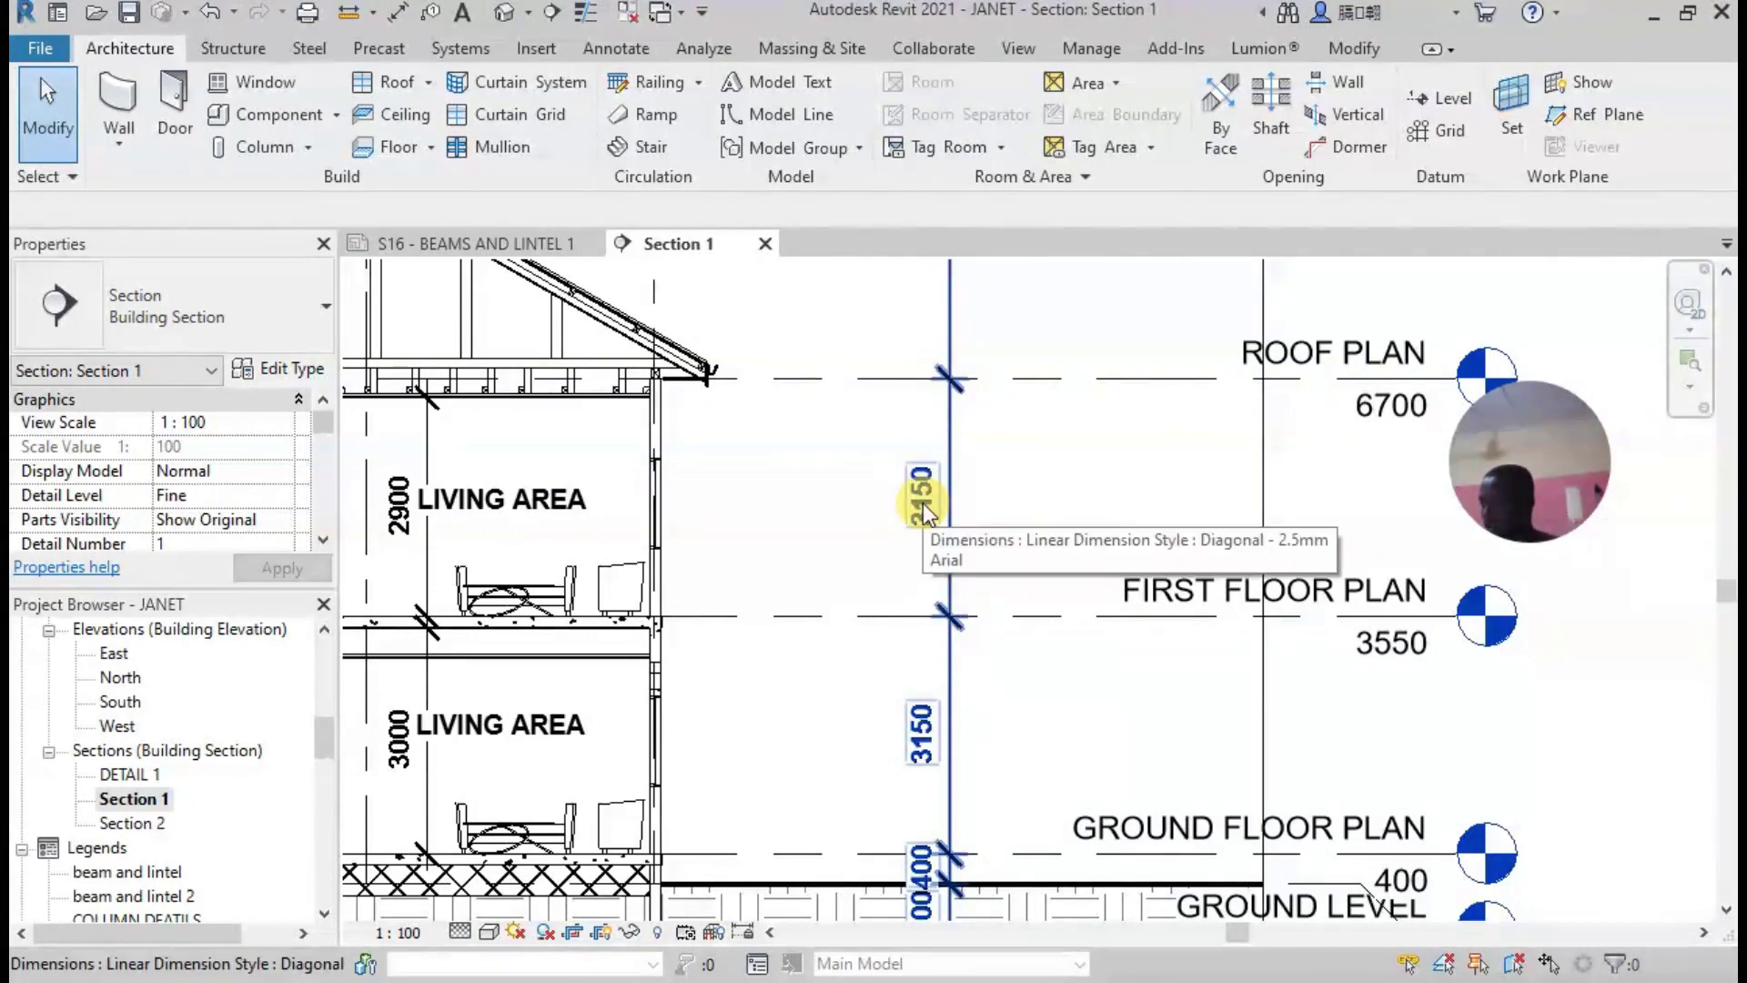
scroll(922, 511, "up", 2)
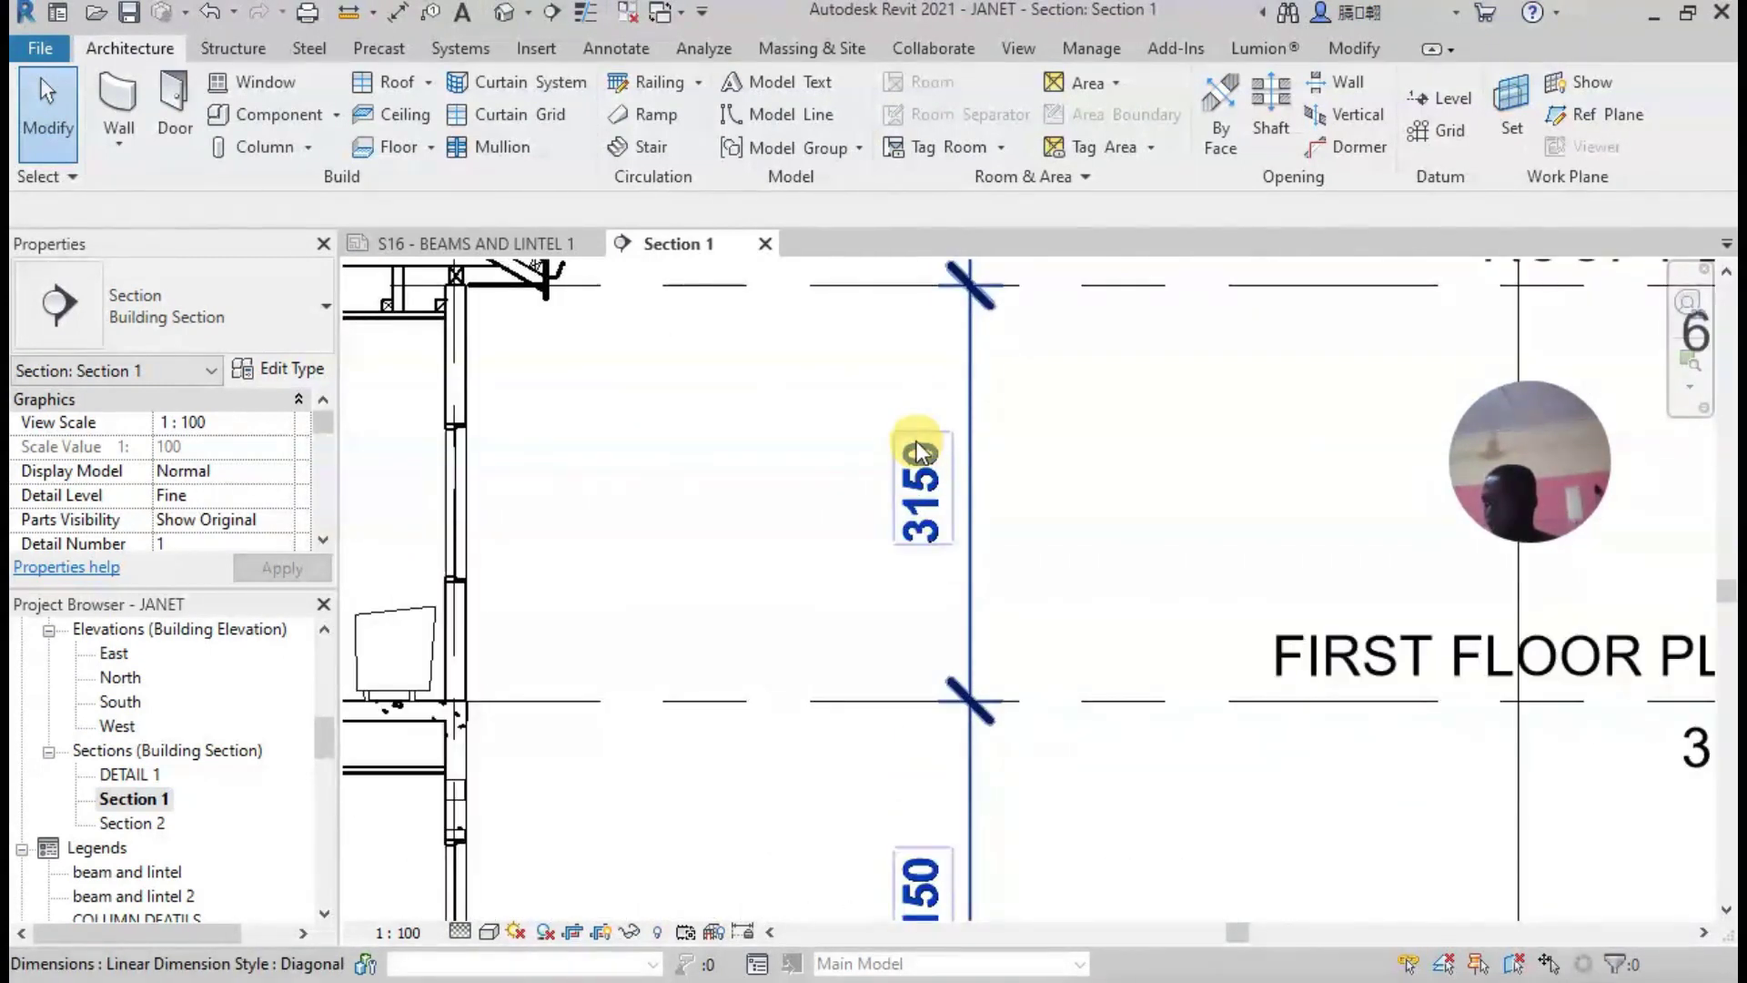
scroll(919, 451, "down", 4)
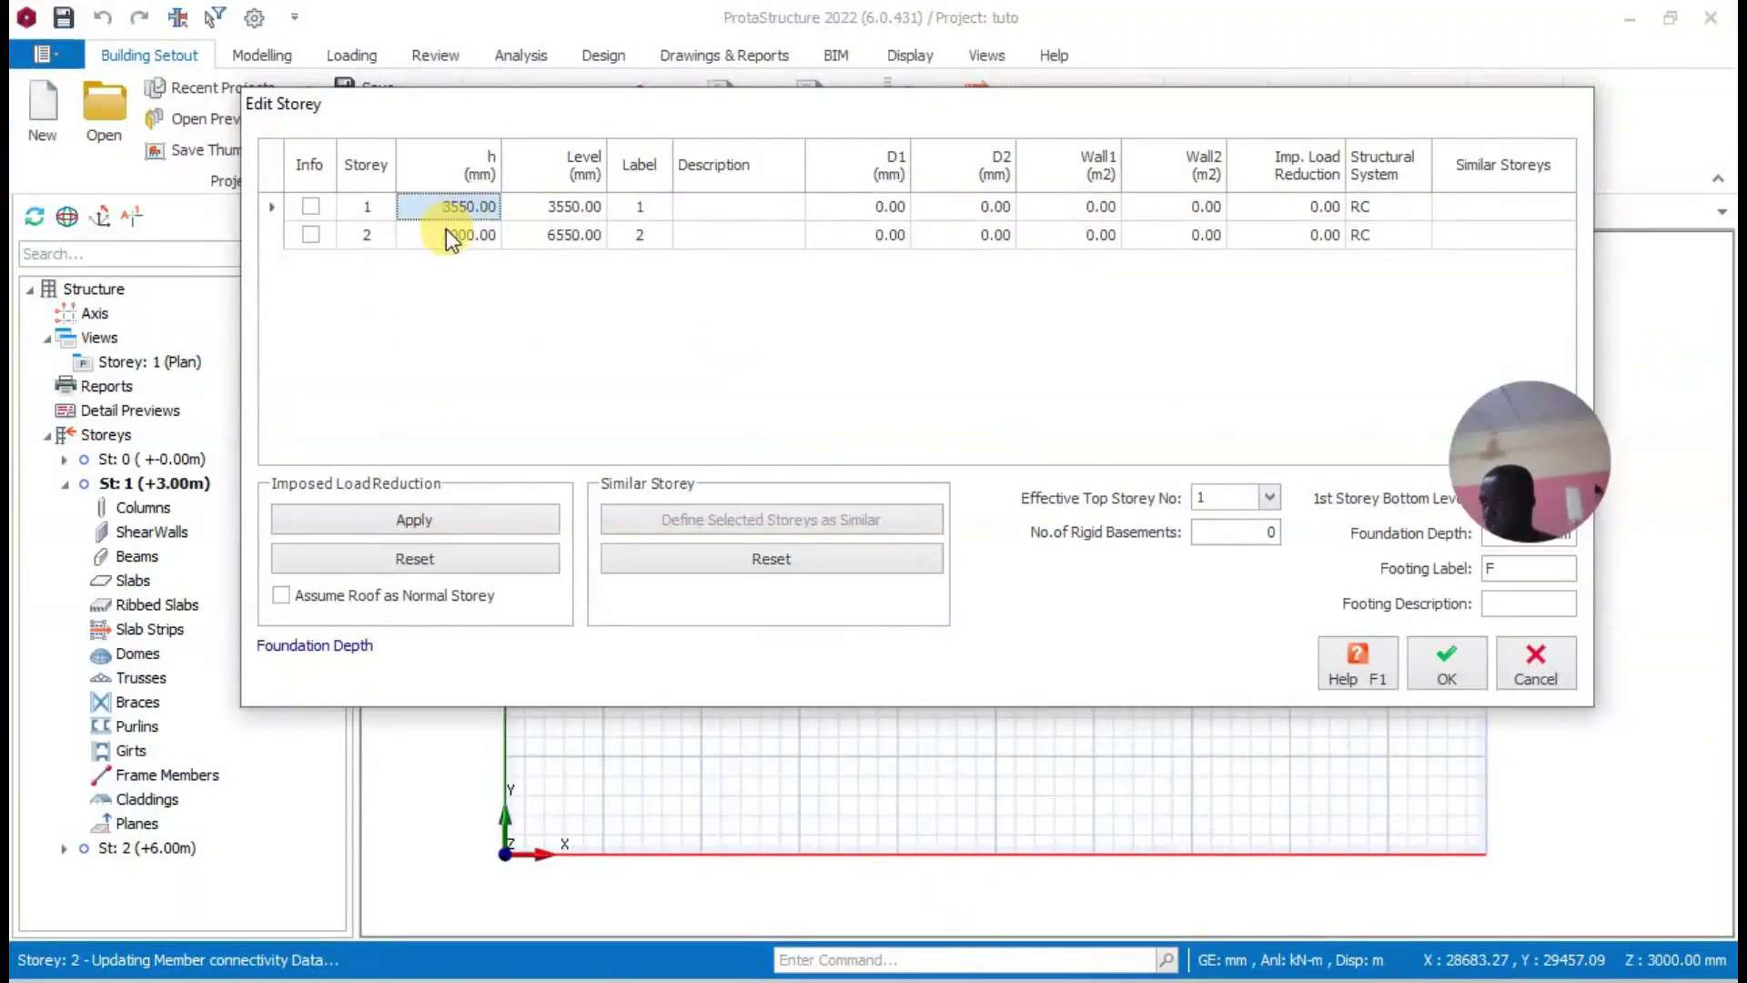
left_click(451, 236)
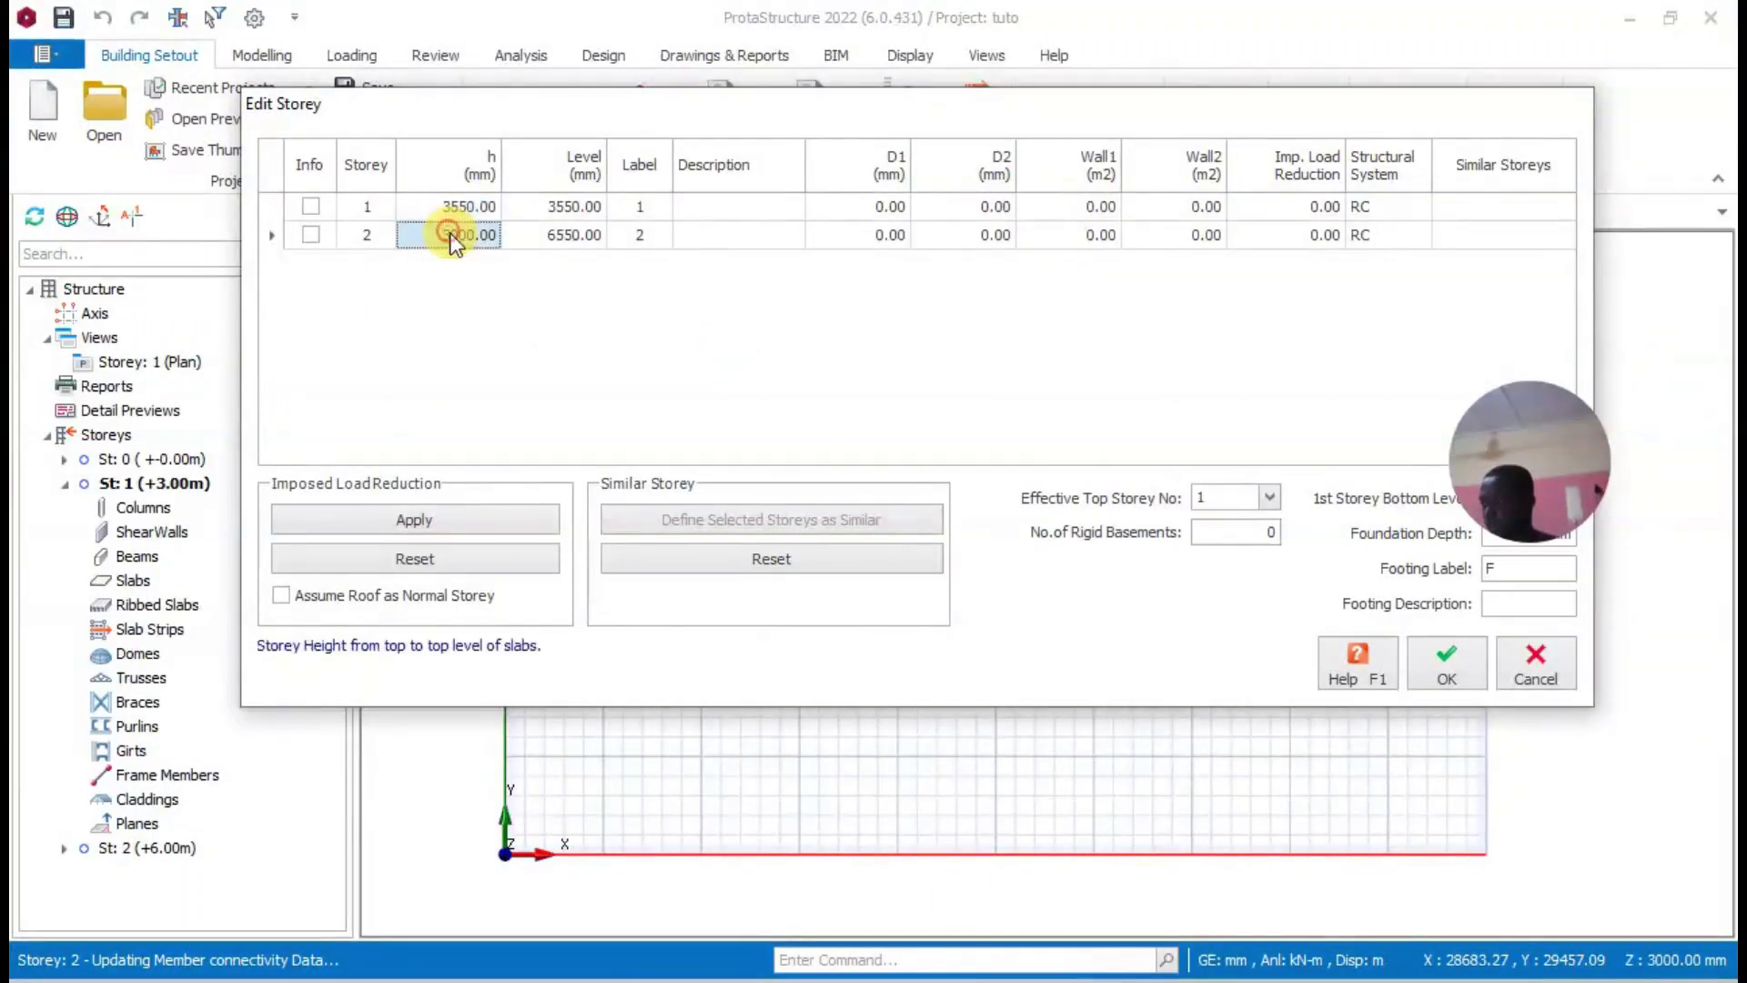
Set storey 2's height to 3150 mm so its level reads 6700.00.
left_click(452, 235)
type("31")
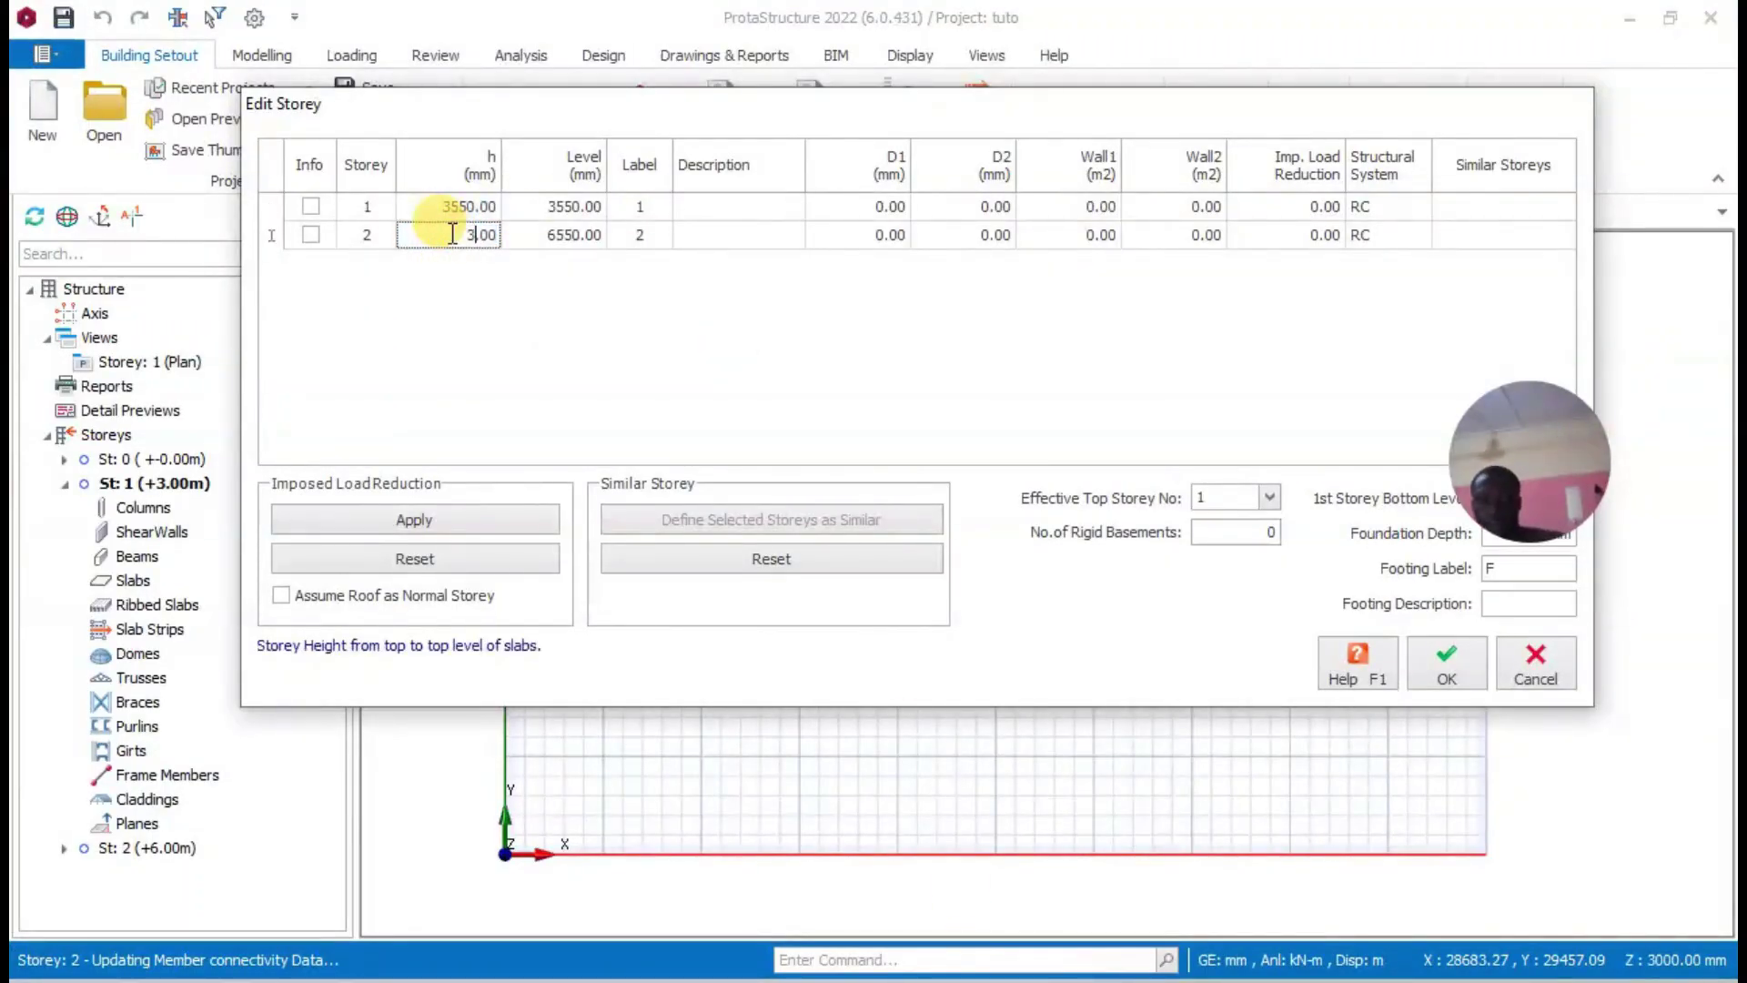
type("50")
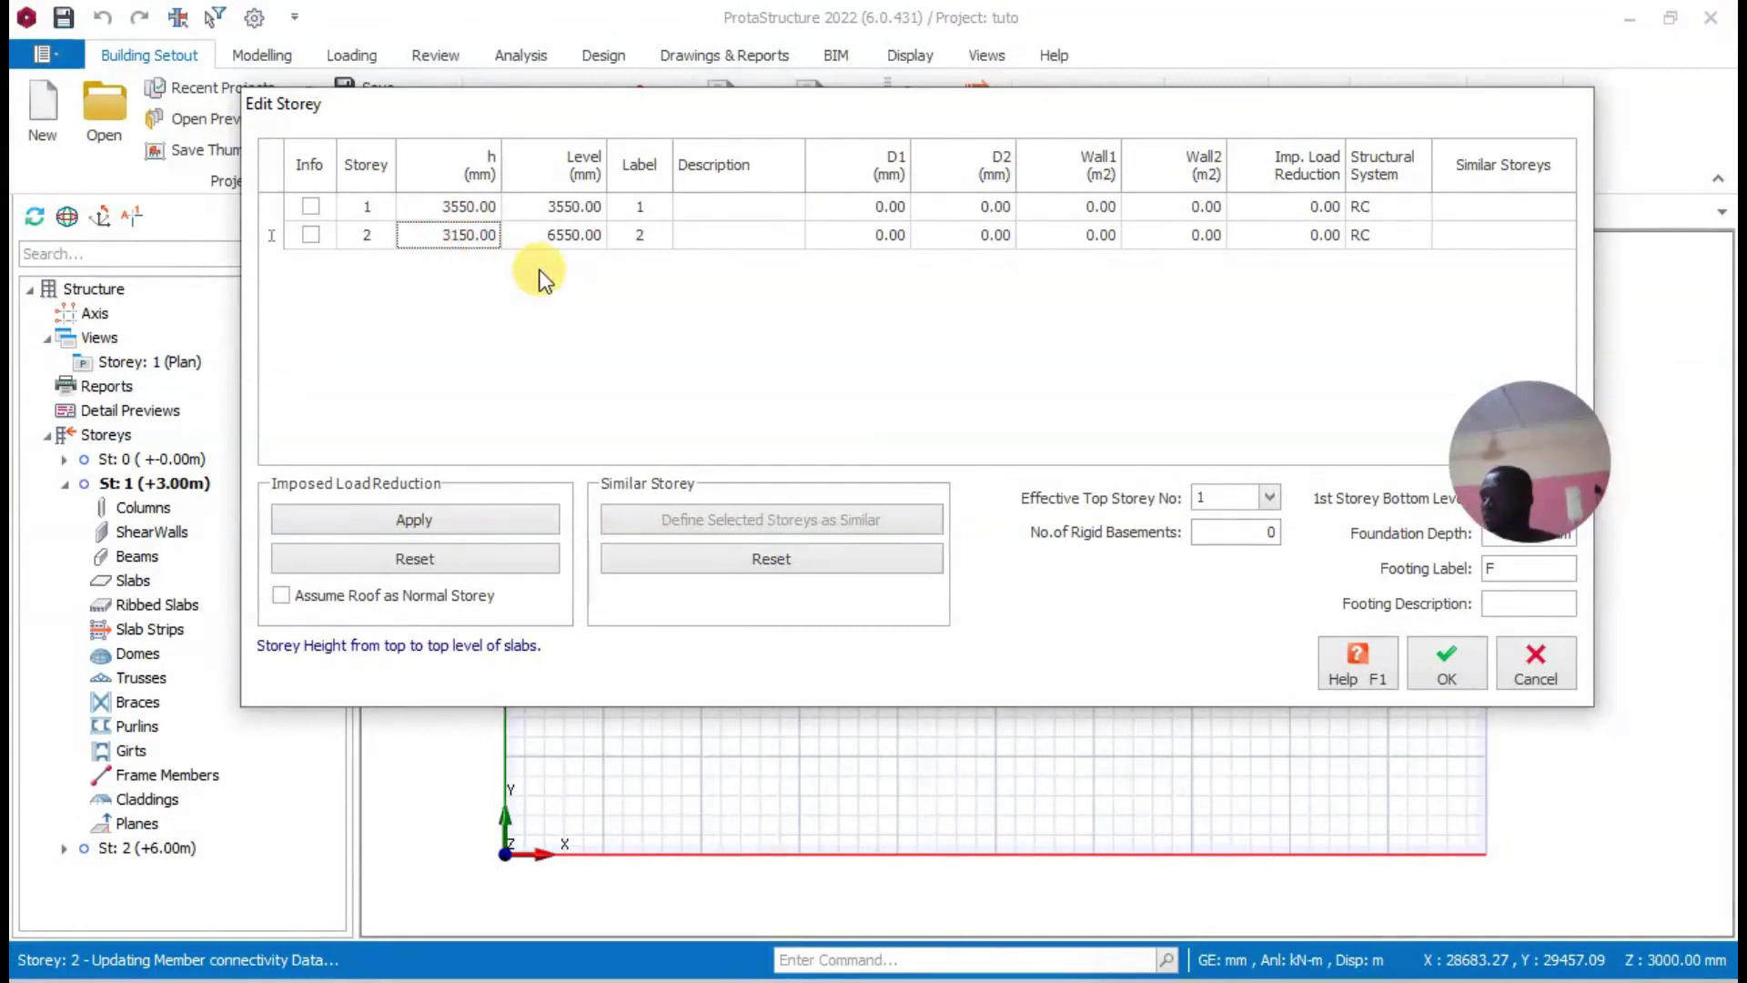
key("Return")
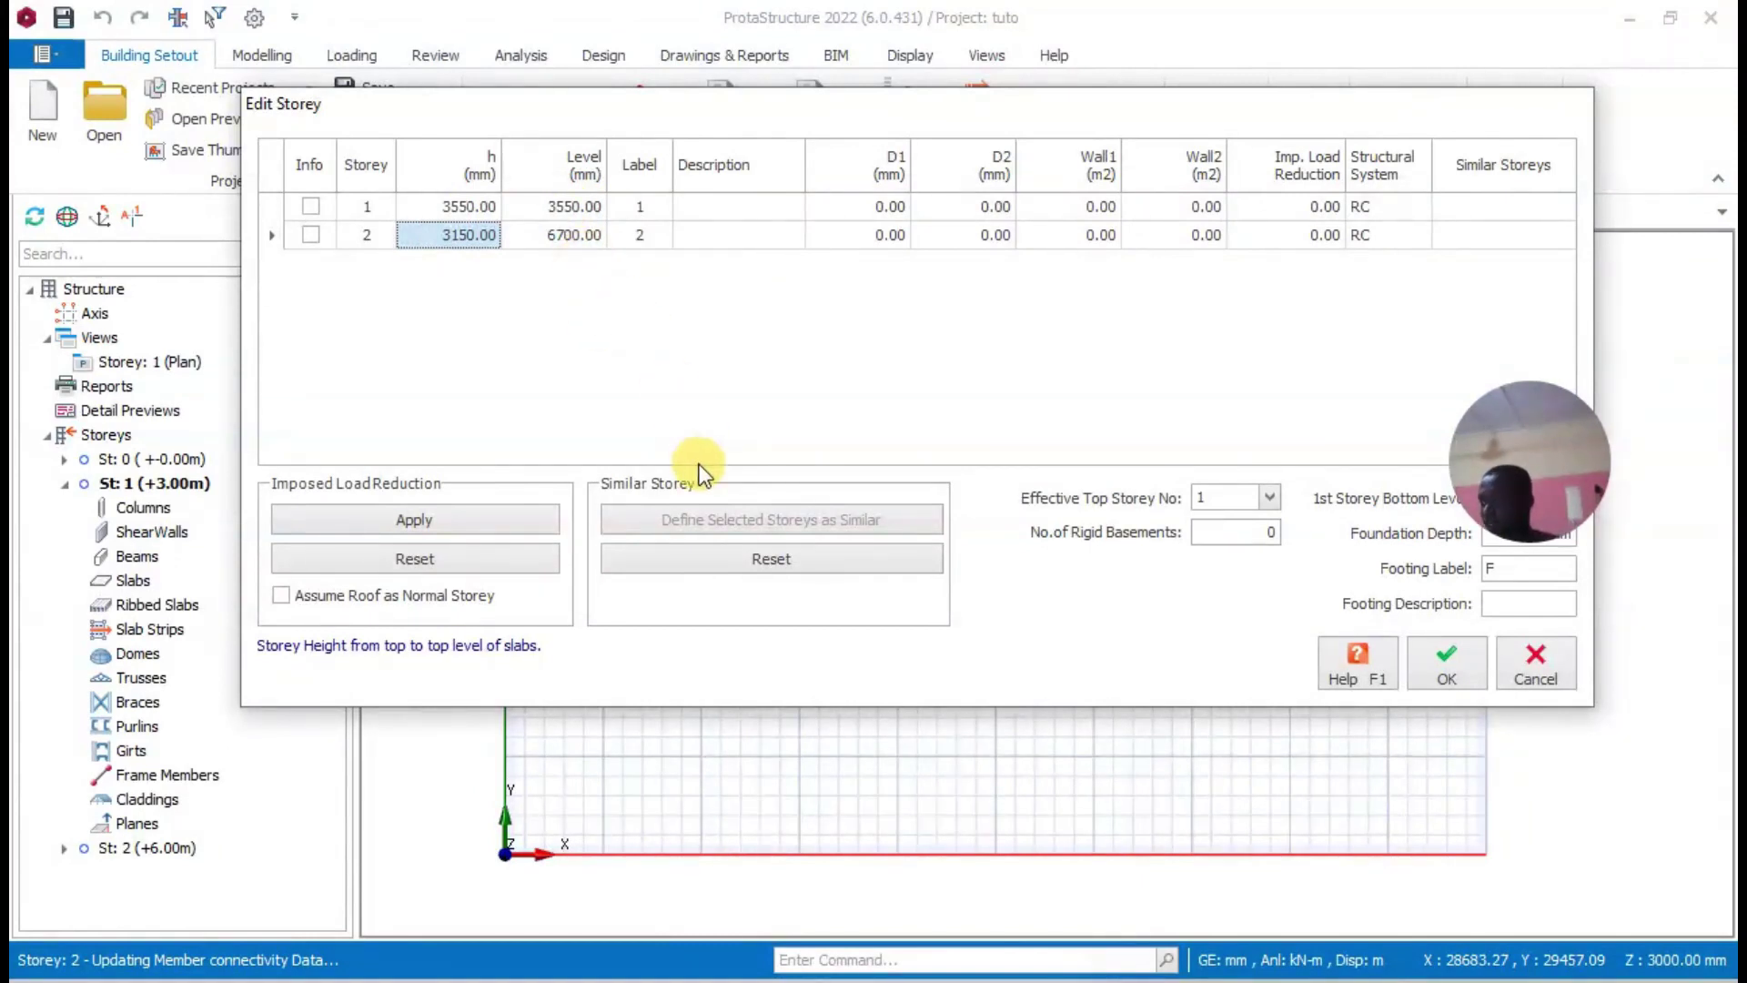
key("alt+Tab")
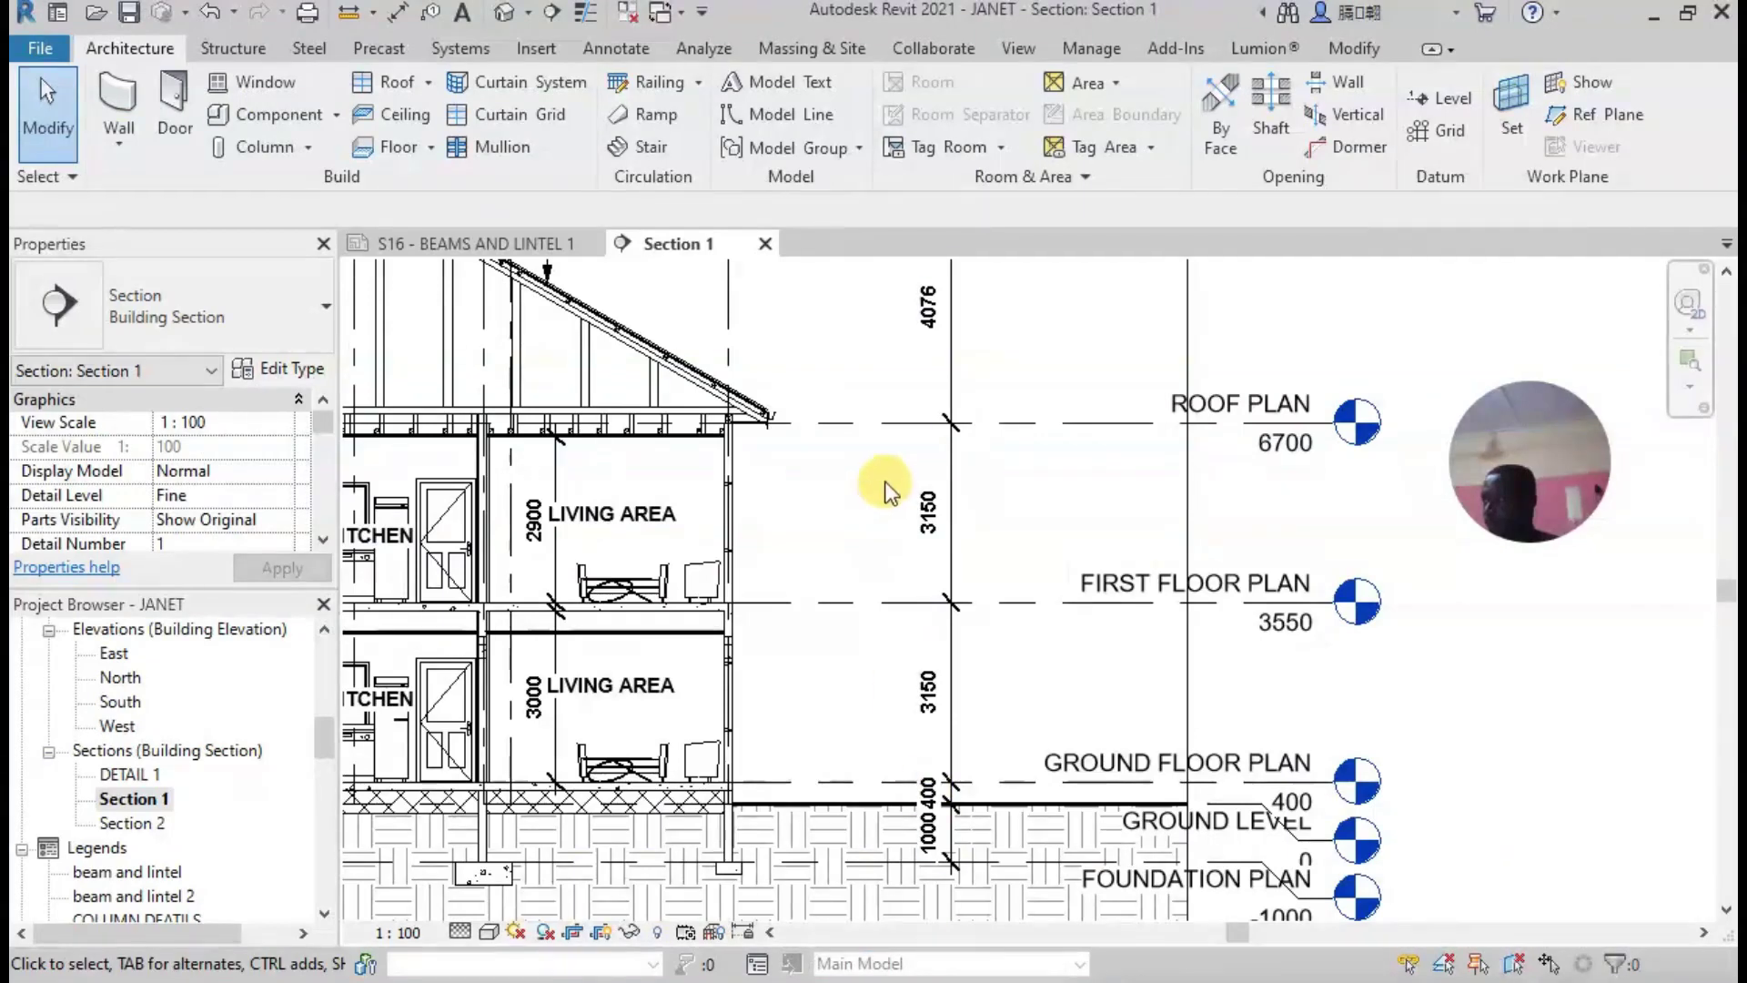
scroll(889, 487, "down", 3)
scroll(1216, 510, "up", 4)
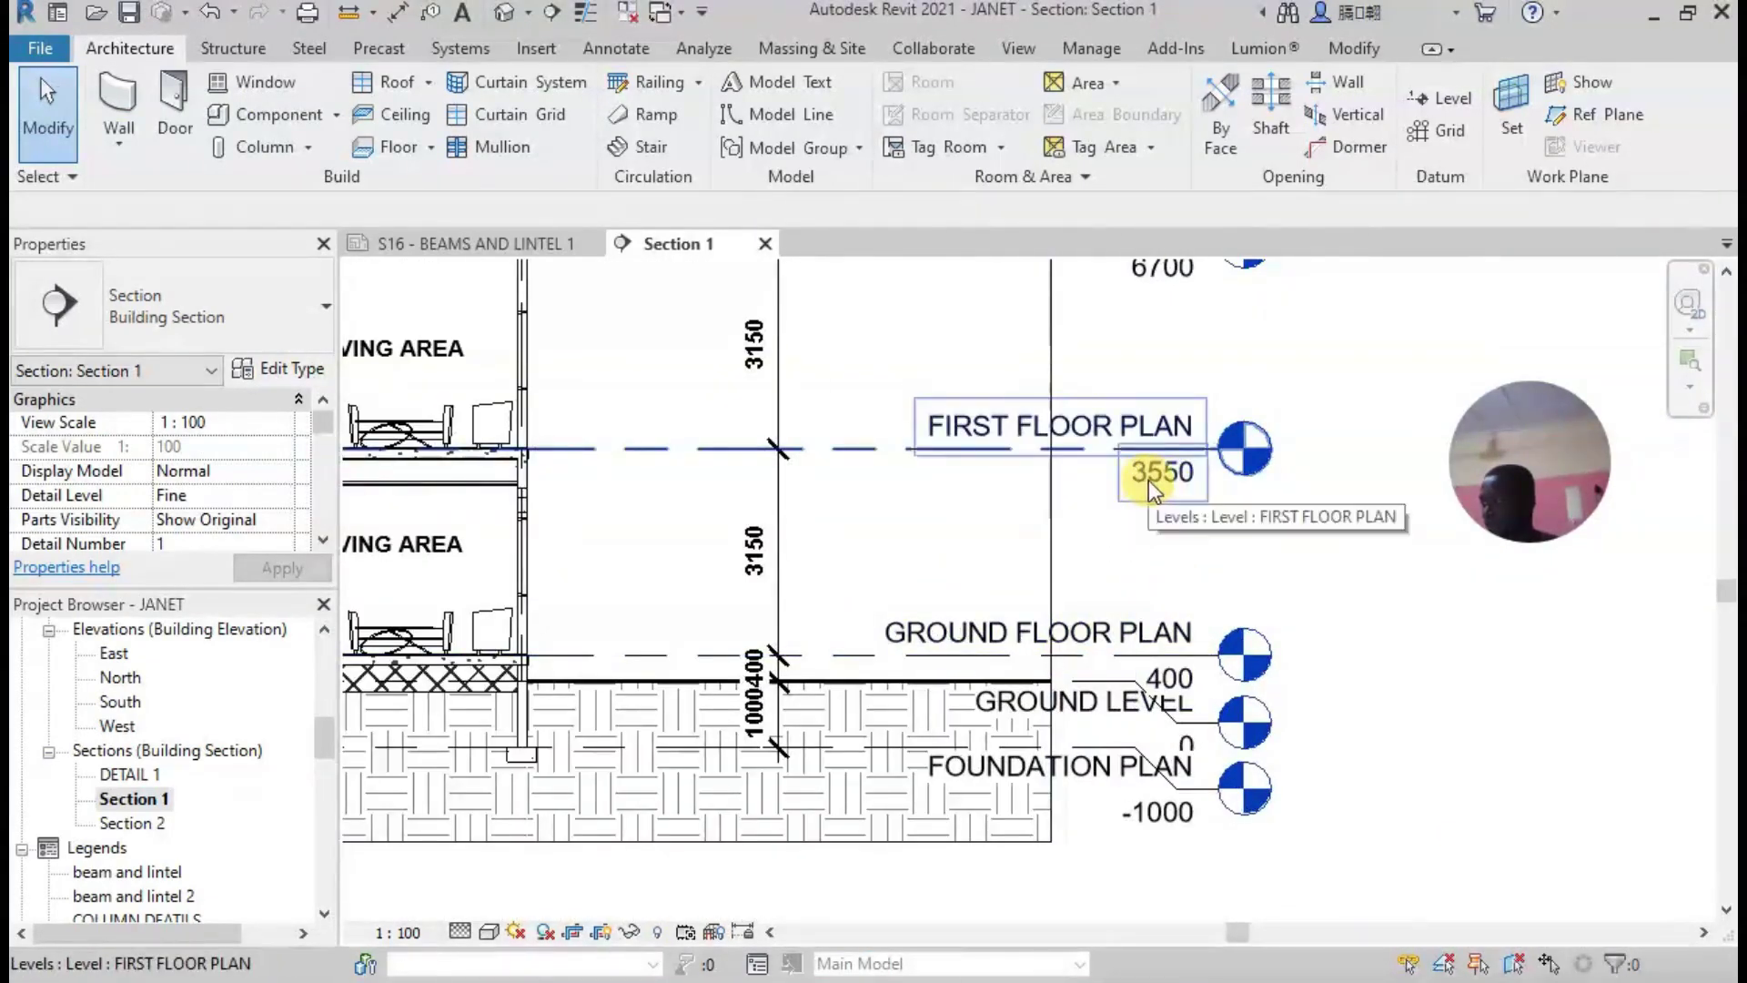
middle_click_drag(1162, 491, 1150, 728)
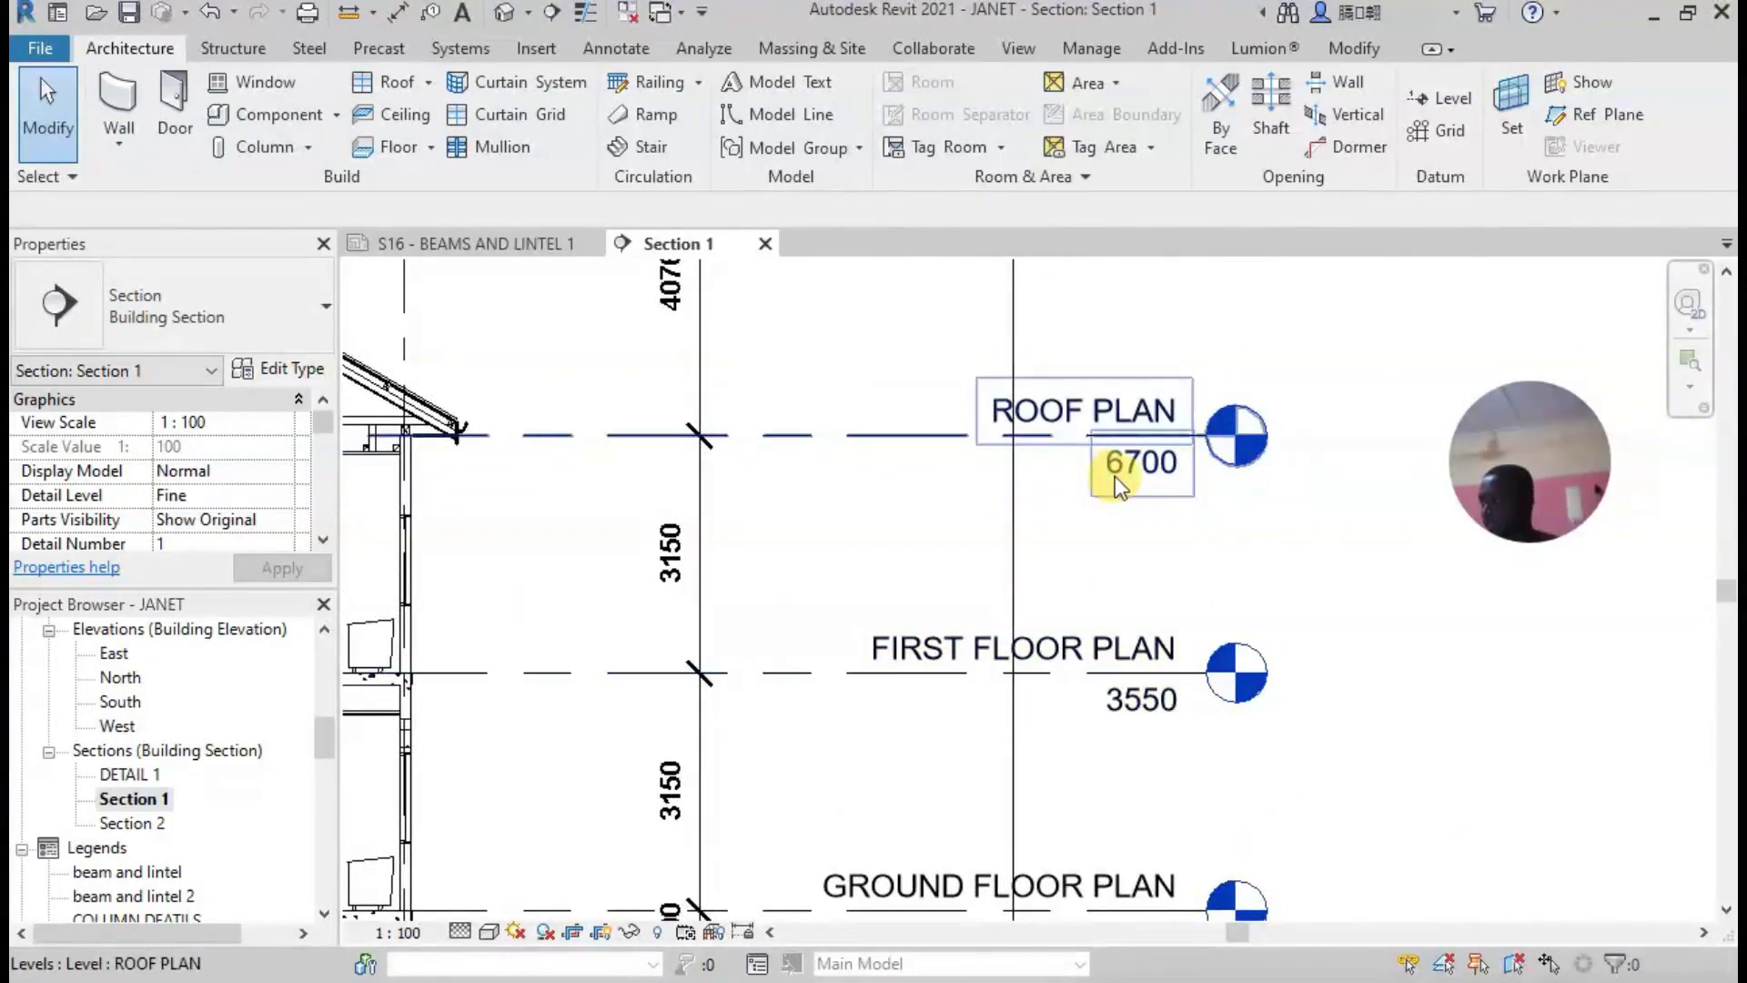
key("alt+Tab")
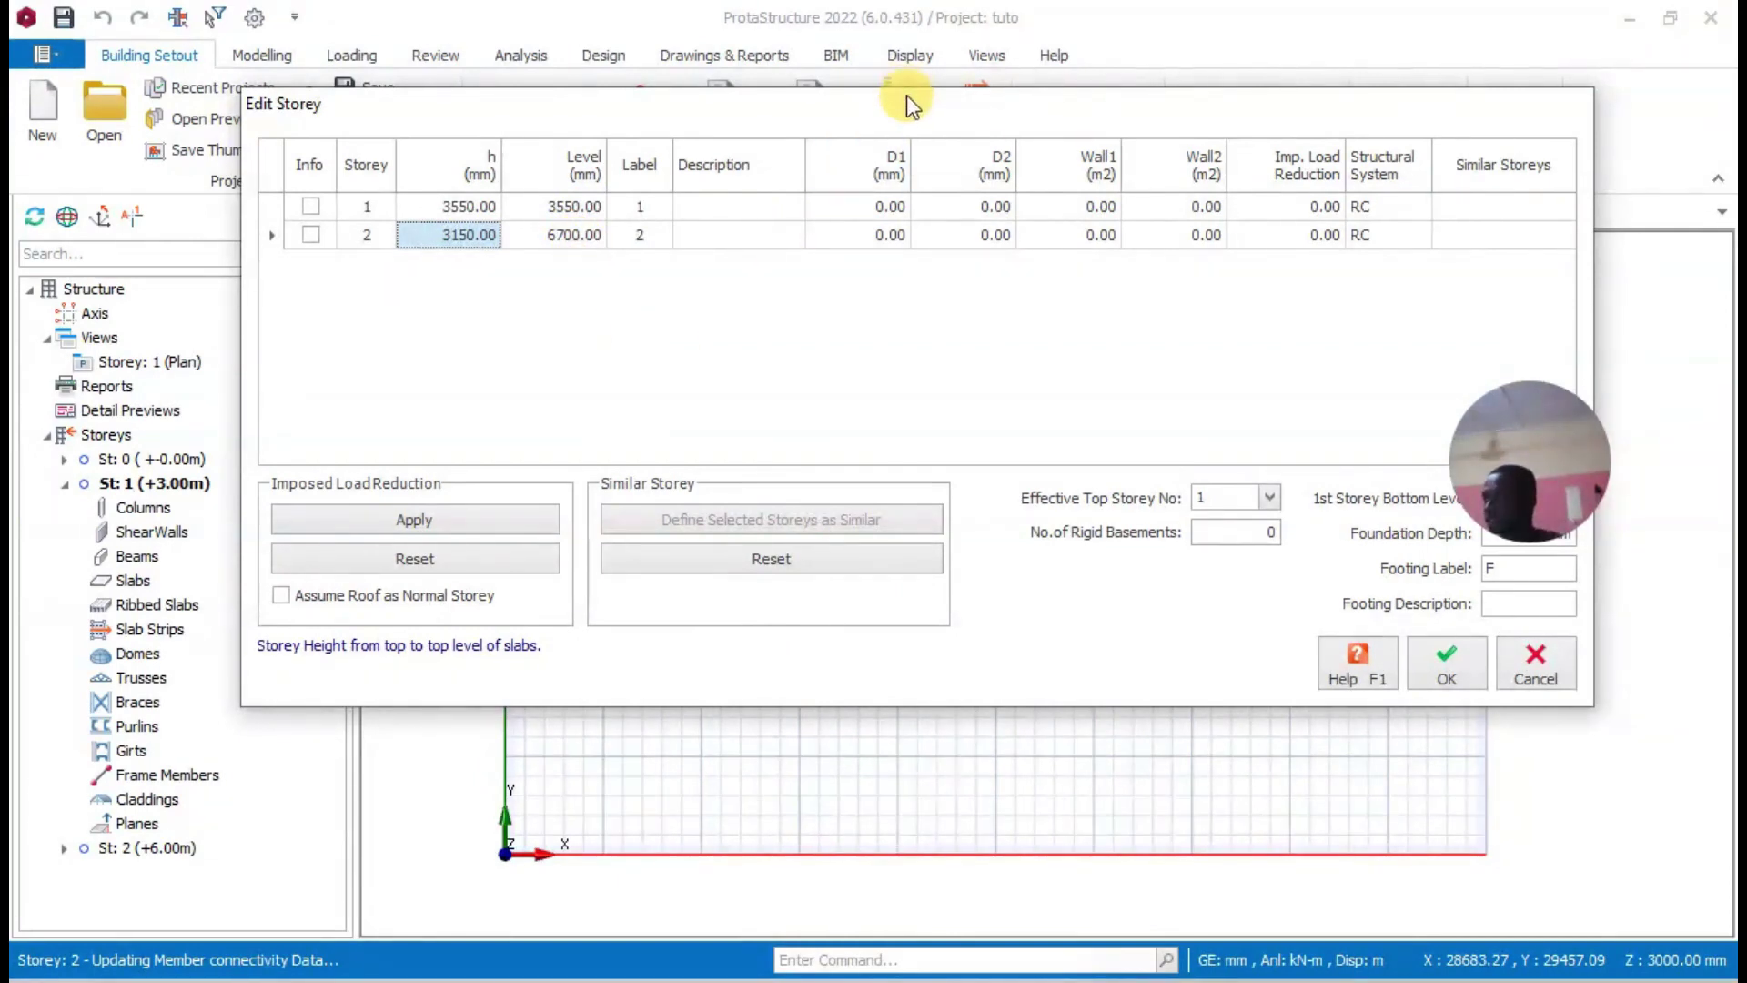
Move the Edit Storey dialog left so the 1100.0 mm foundation depth field is fully visible.
left_click_drag(906, 95, 747, 113)
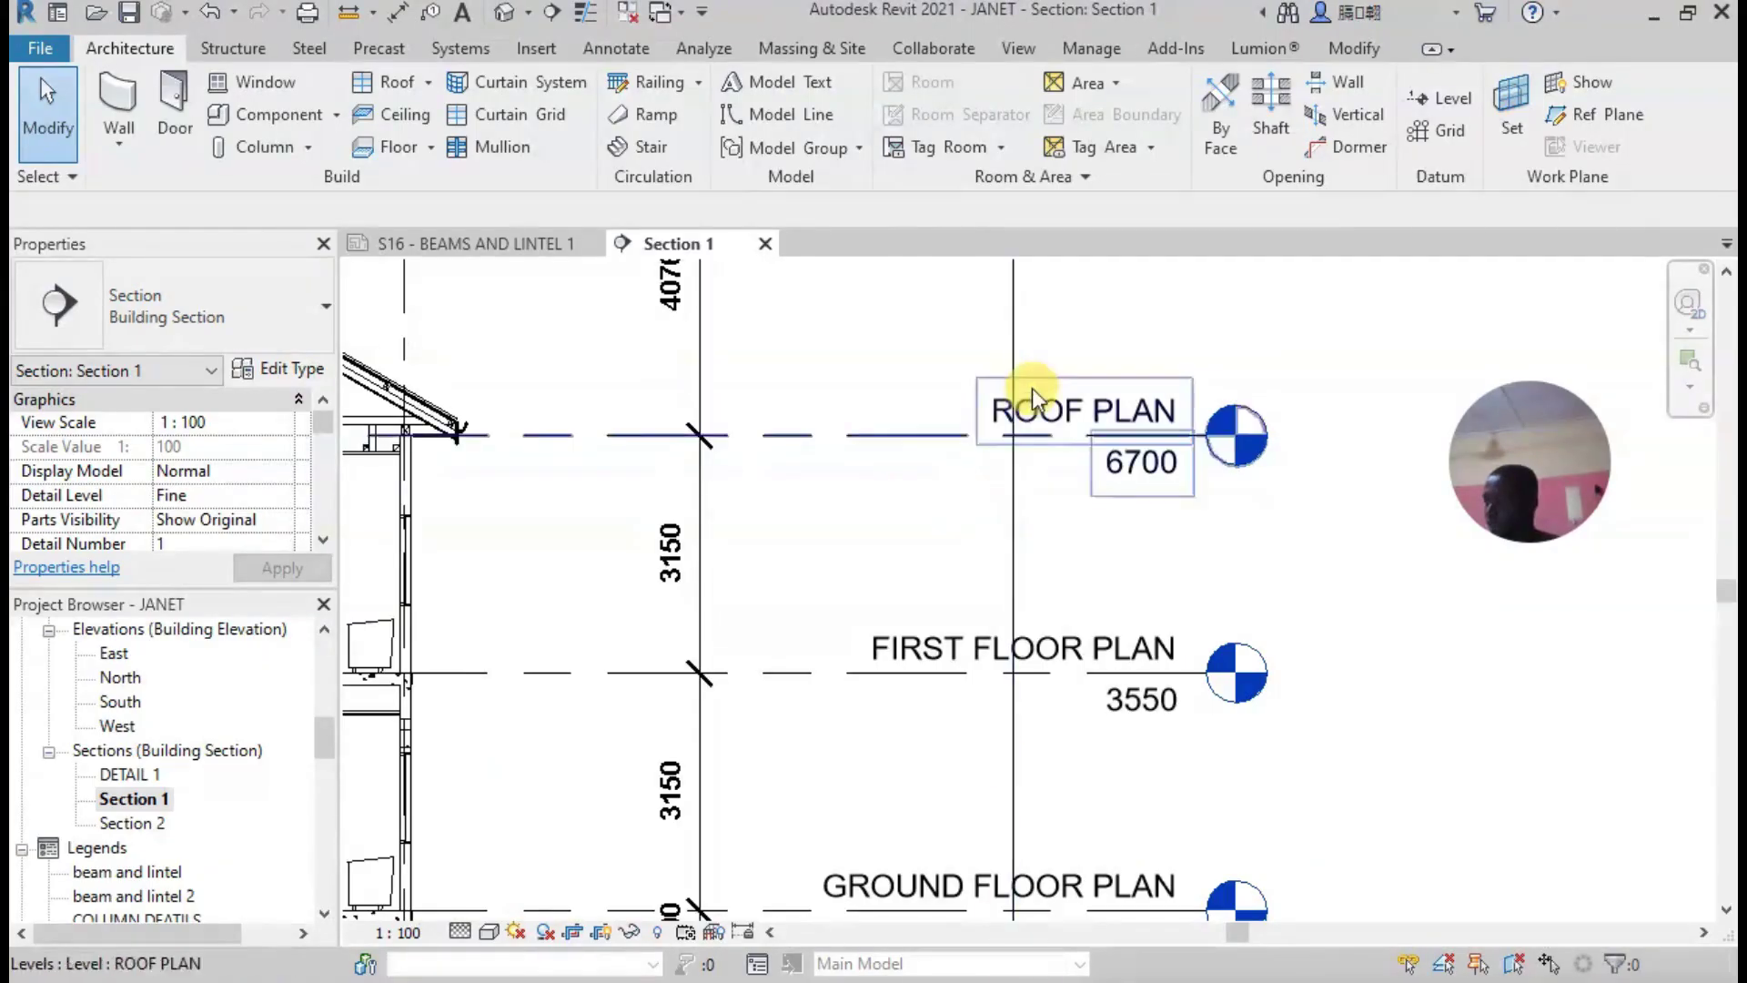
scroll(1001, 409, "down", 3)
scroll(839, 762, "up", 4)
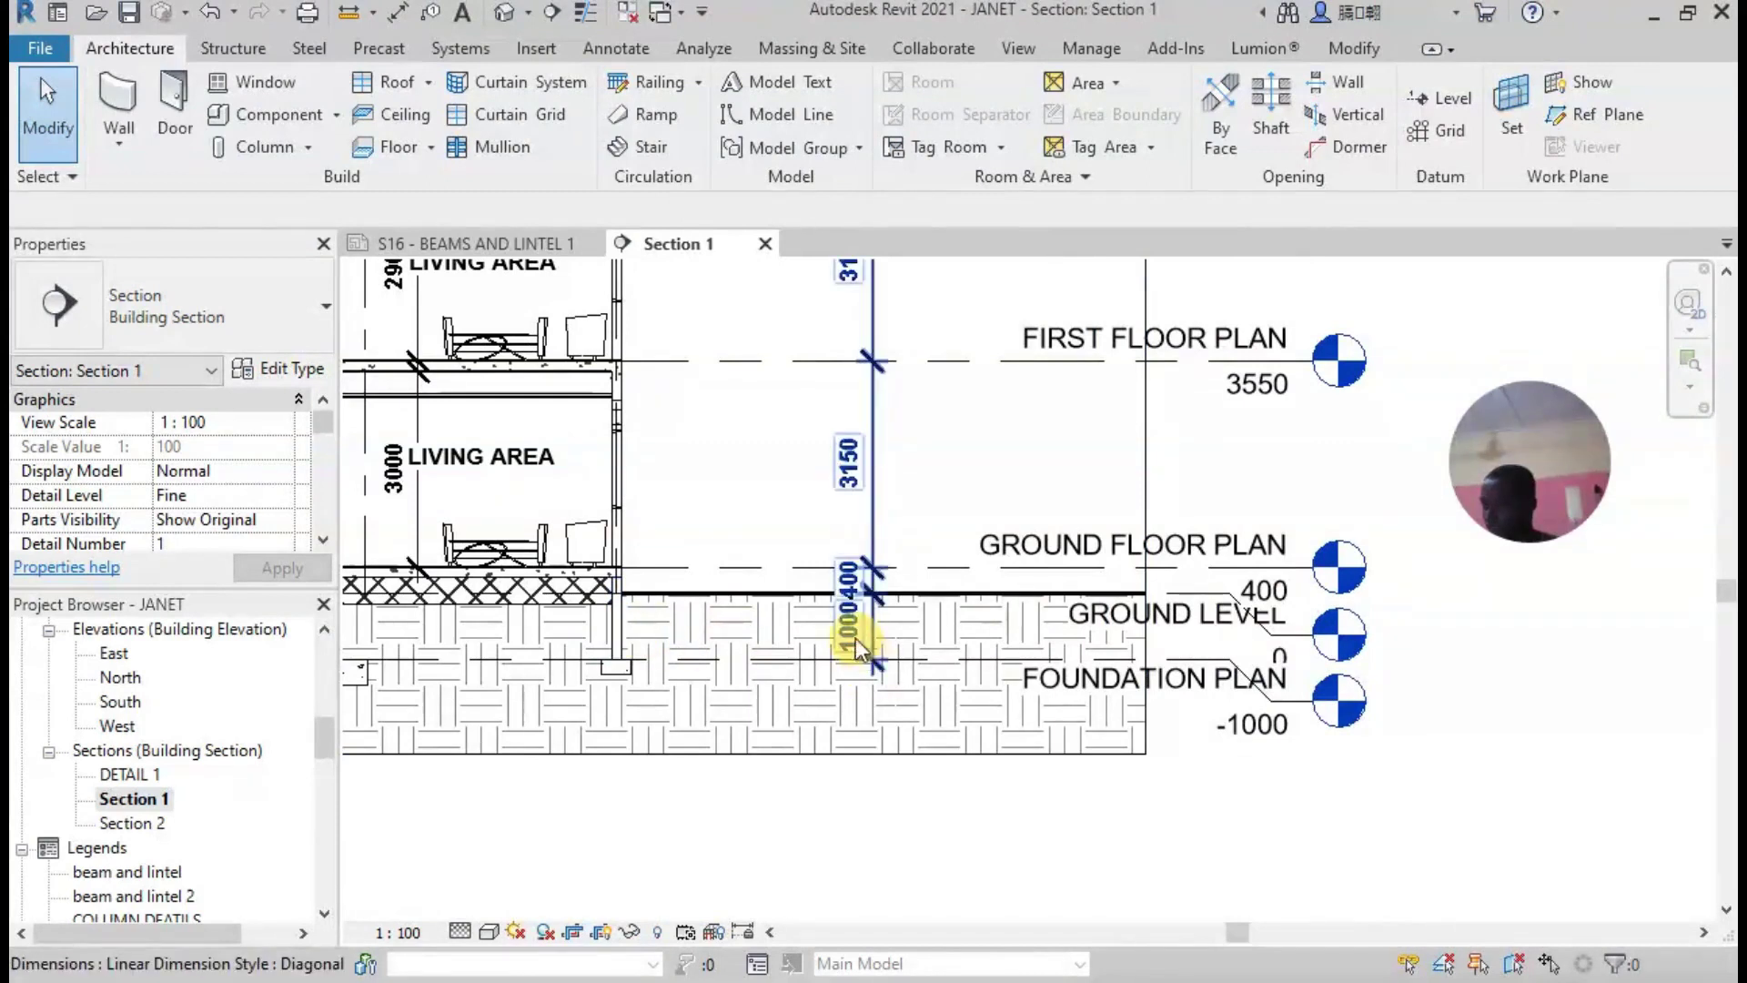
scroll(855, 641, "up", 3)
scroll(863, 629, "down", 2)
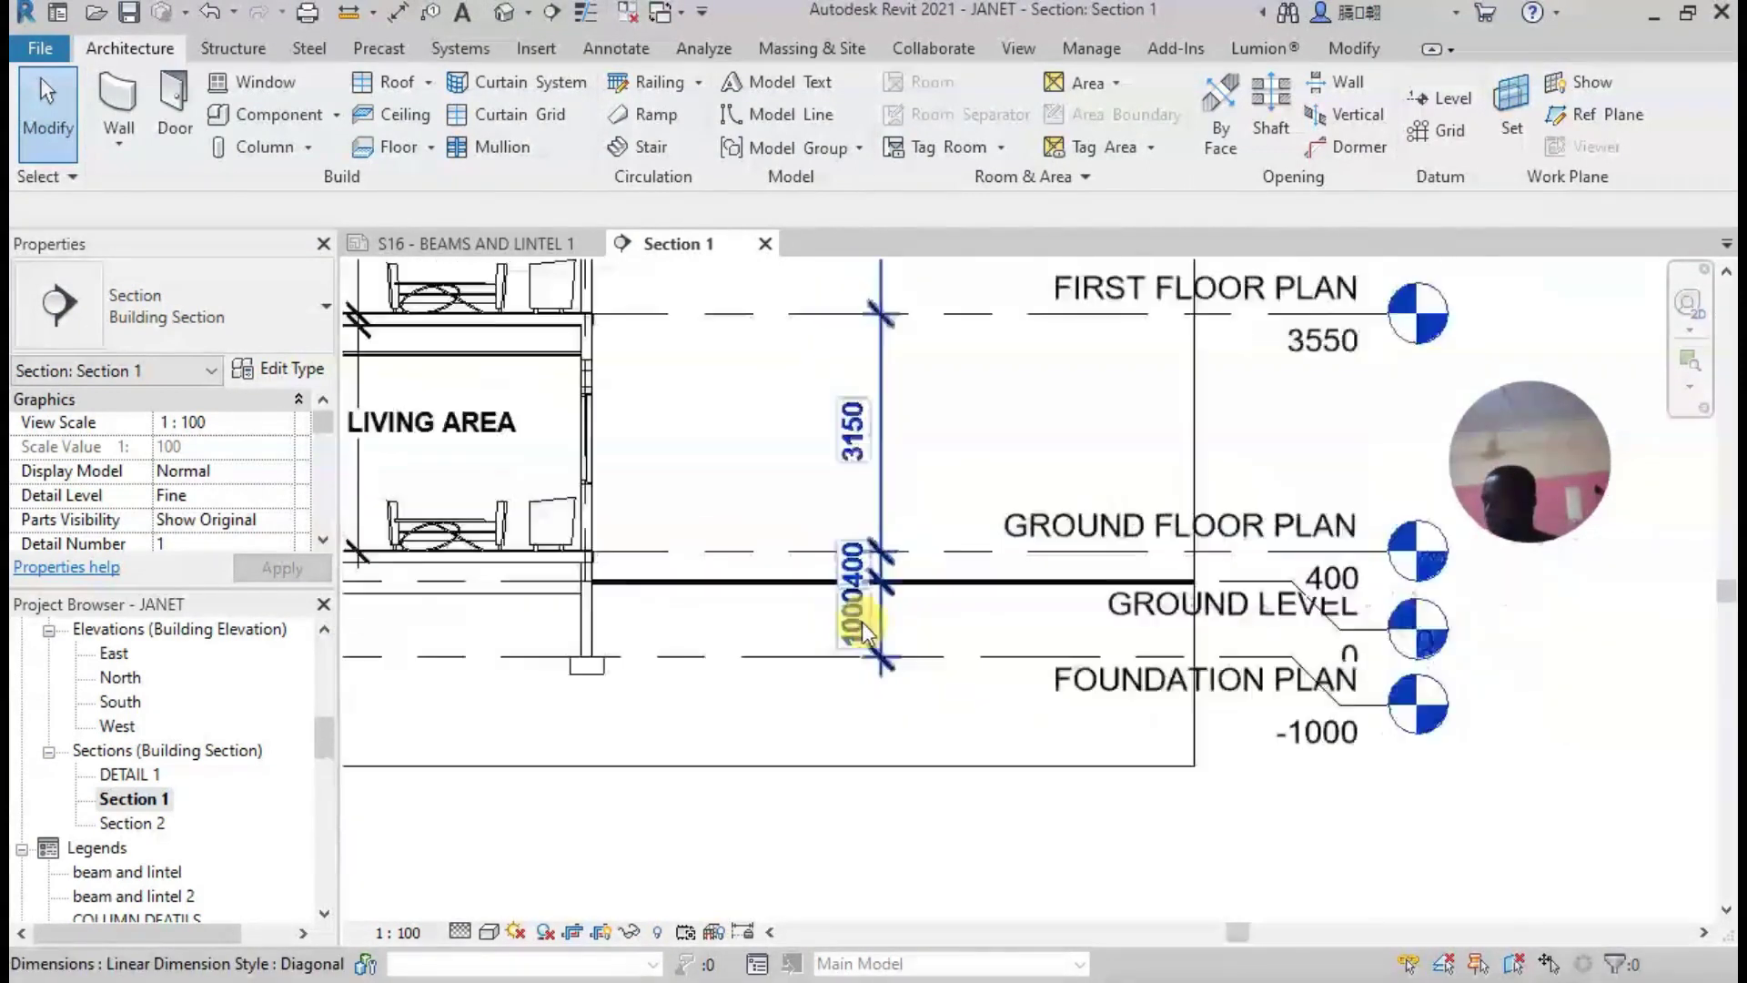
scroll(862, 629, "down", 1)
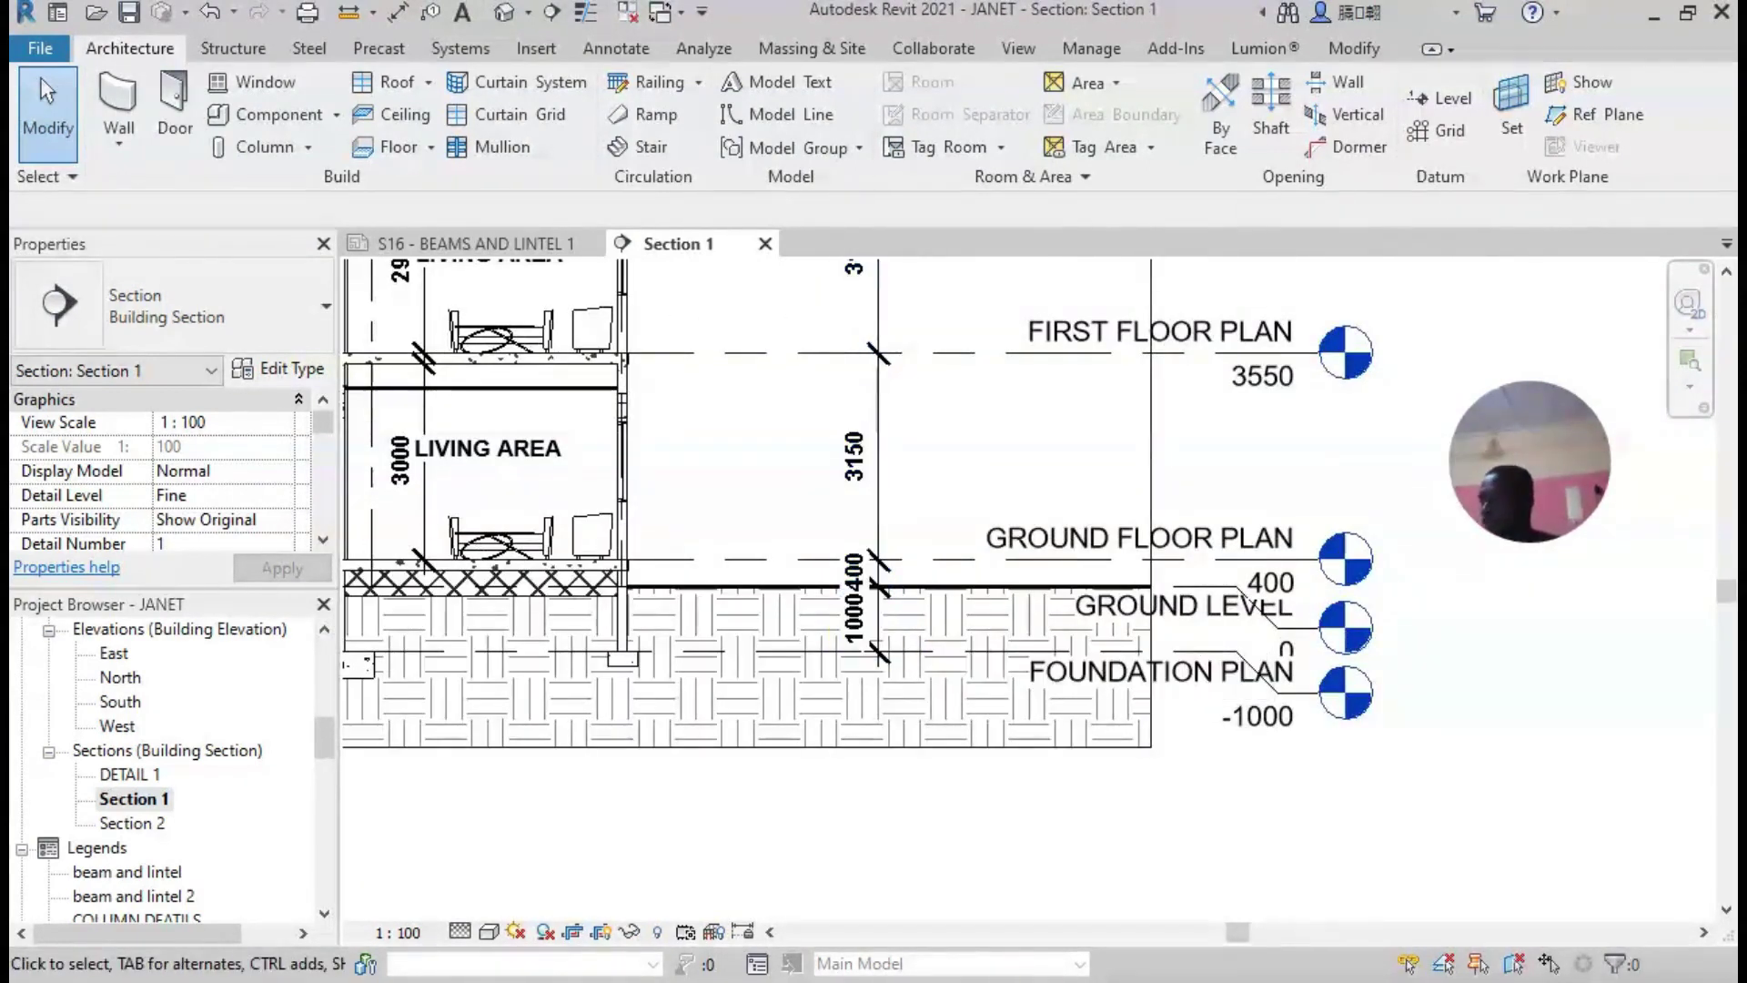
key("alt+Tab")
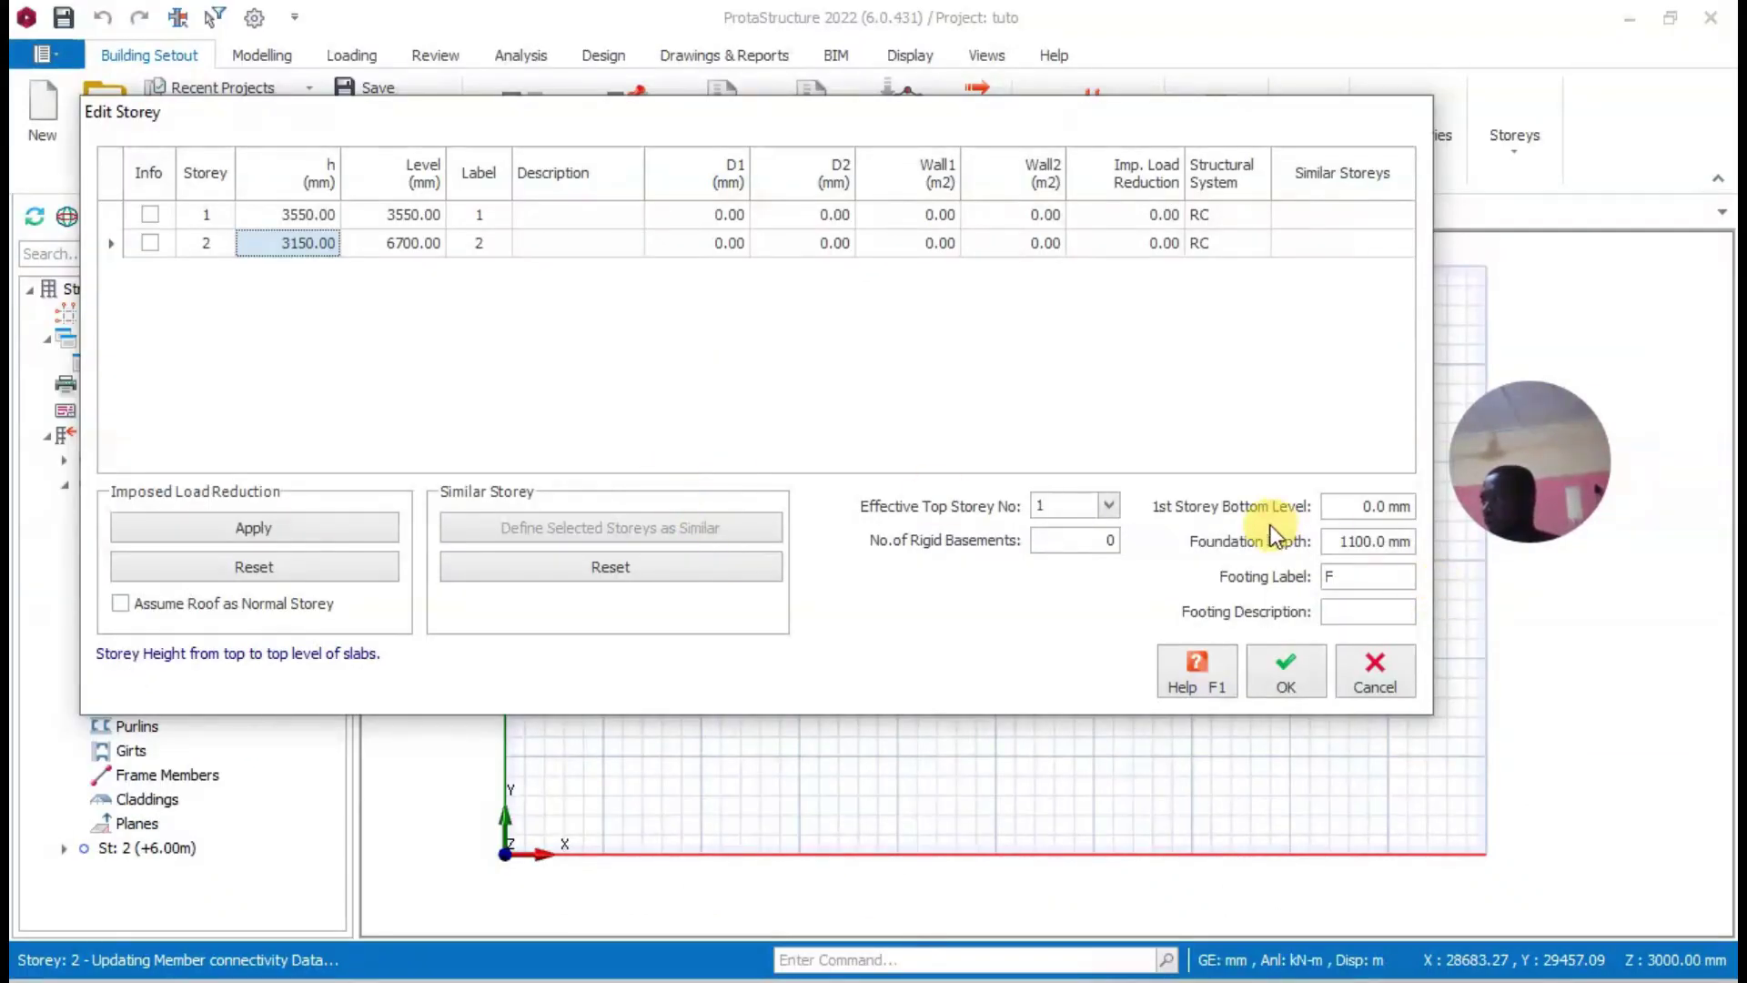
Replace the 1100 mm foundation depth with 1000 mm.
left_click(1347, 546)
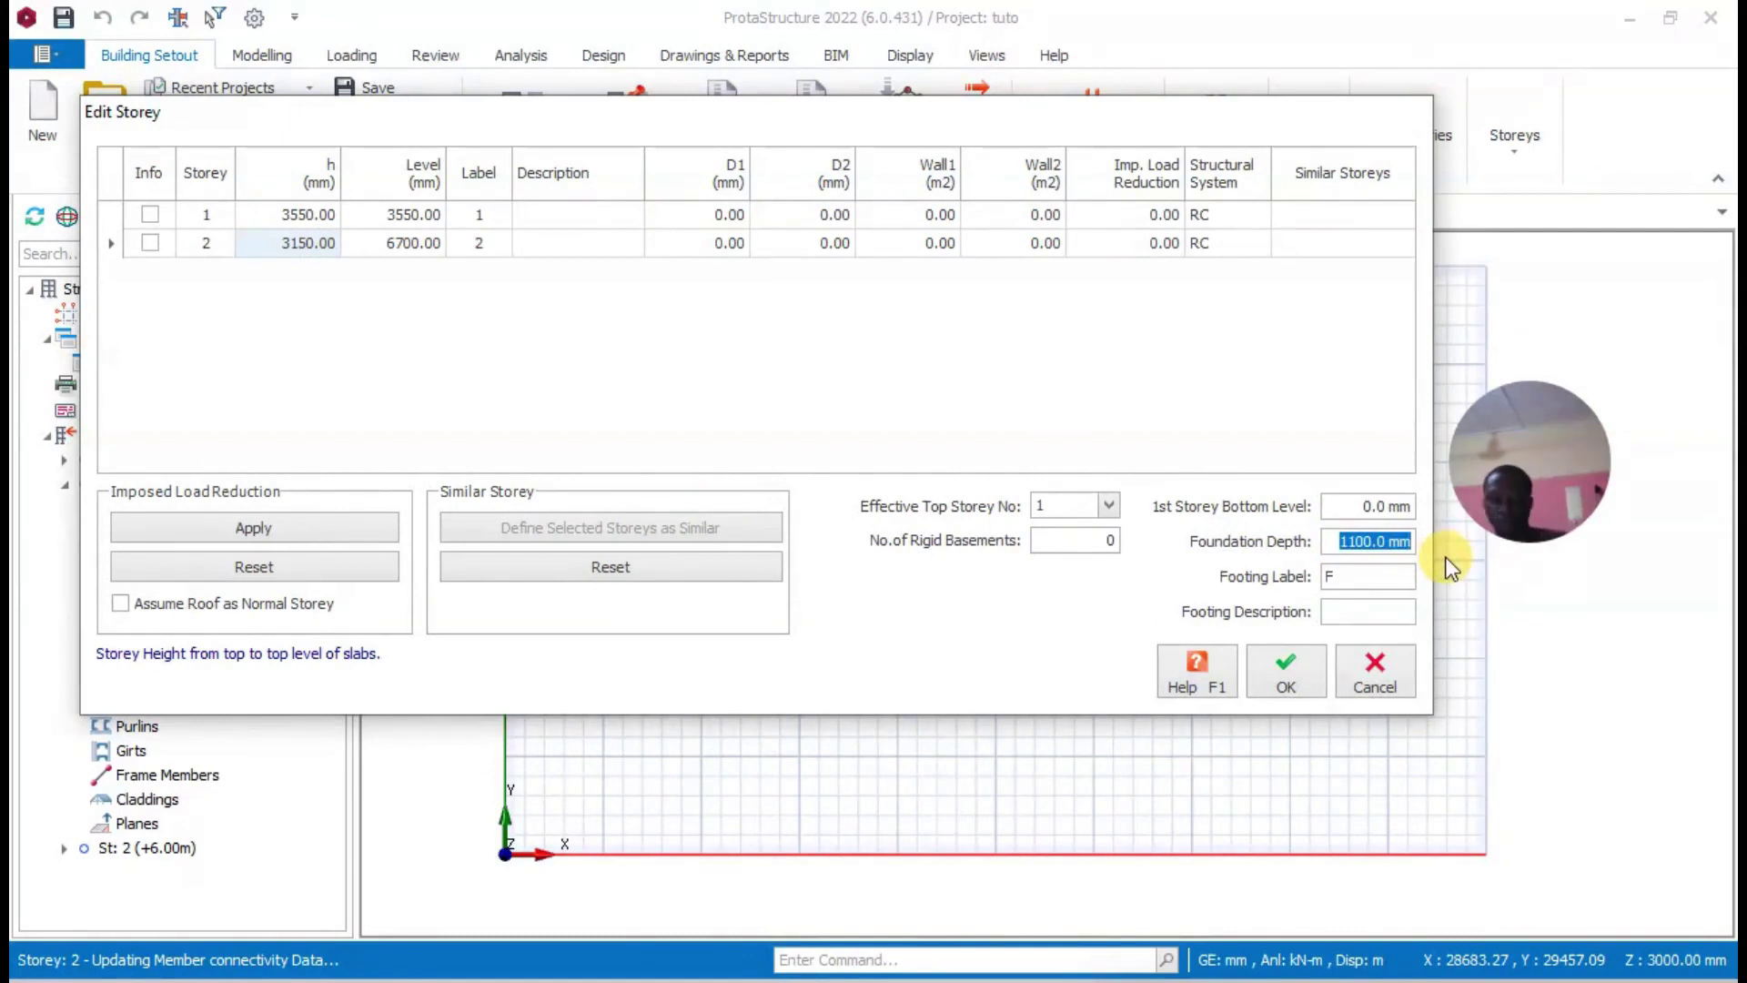
type("1000")
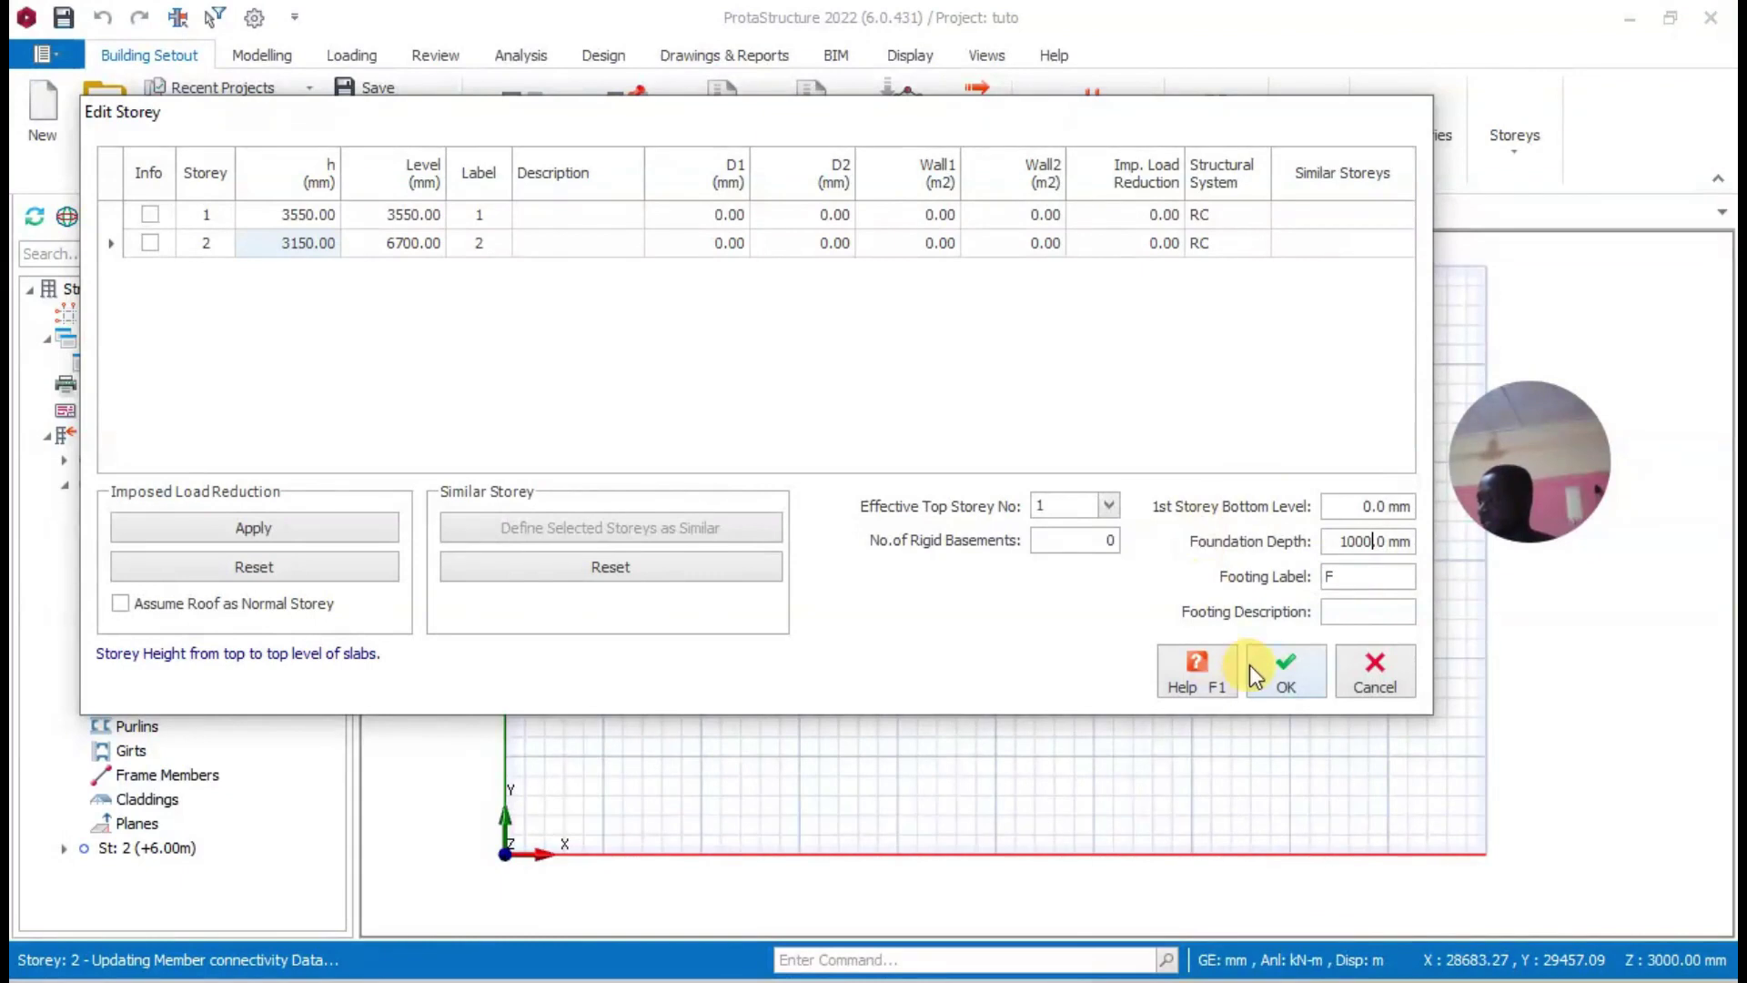
Apply the storey edits, leaving St 1 at +3.55 m and St 2 at +6.70 m in the tree.
left_click(1274, 669)
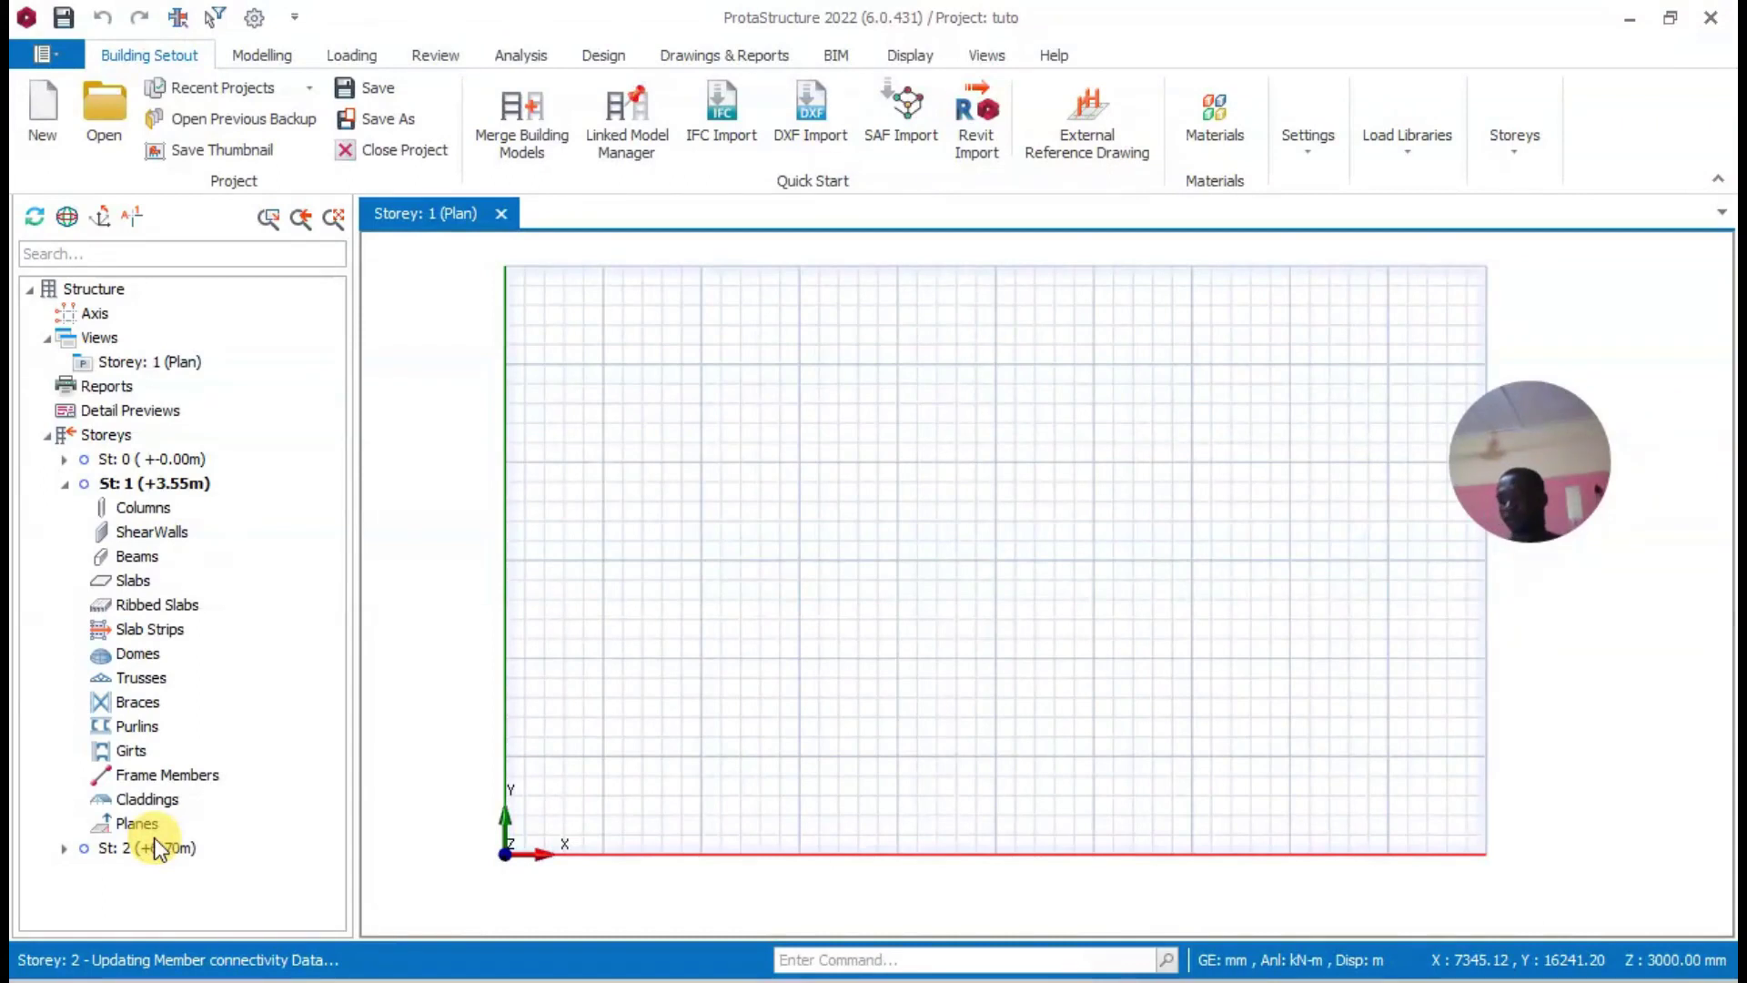
scroll(887, 741, "down", 1)
scroll(887, 741, "up", 1)
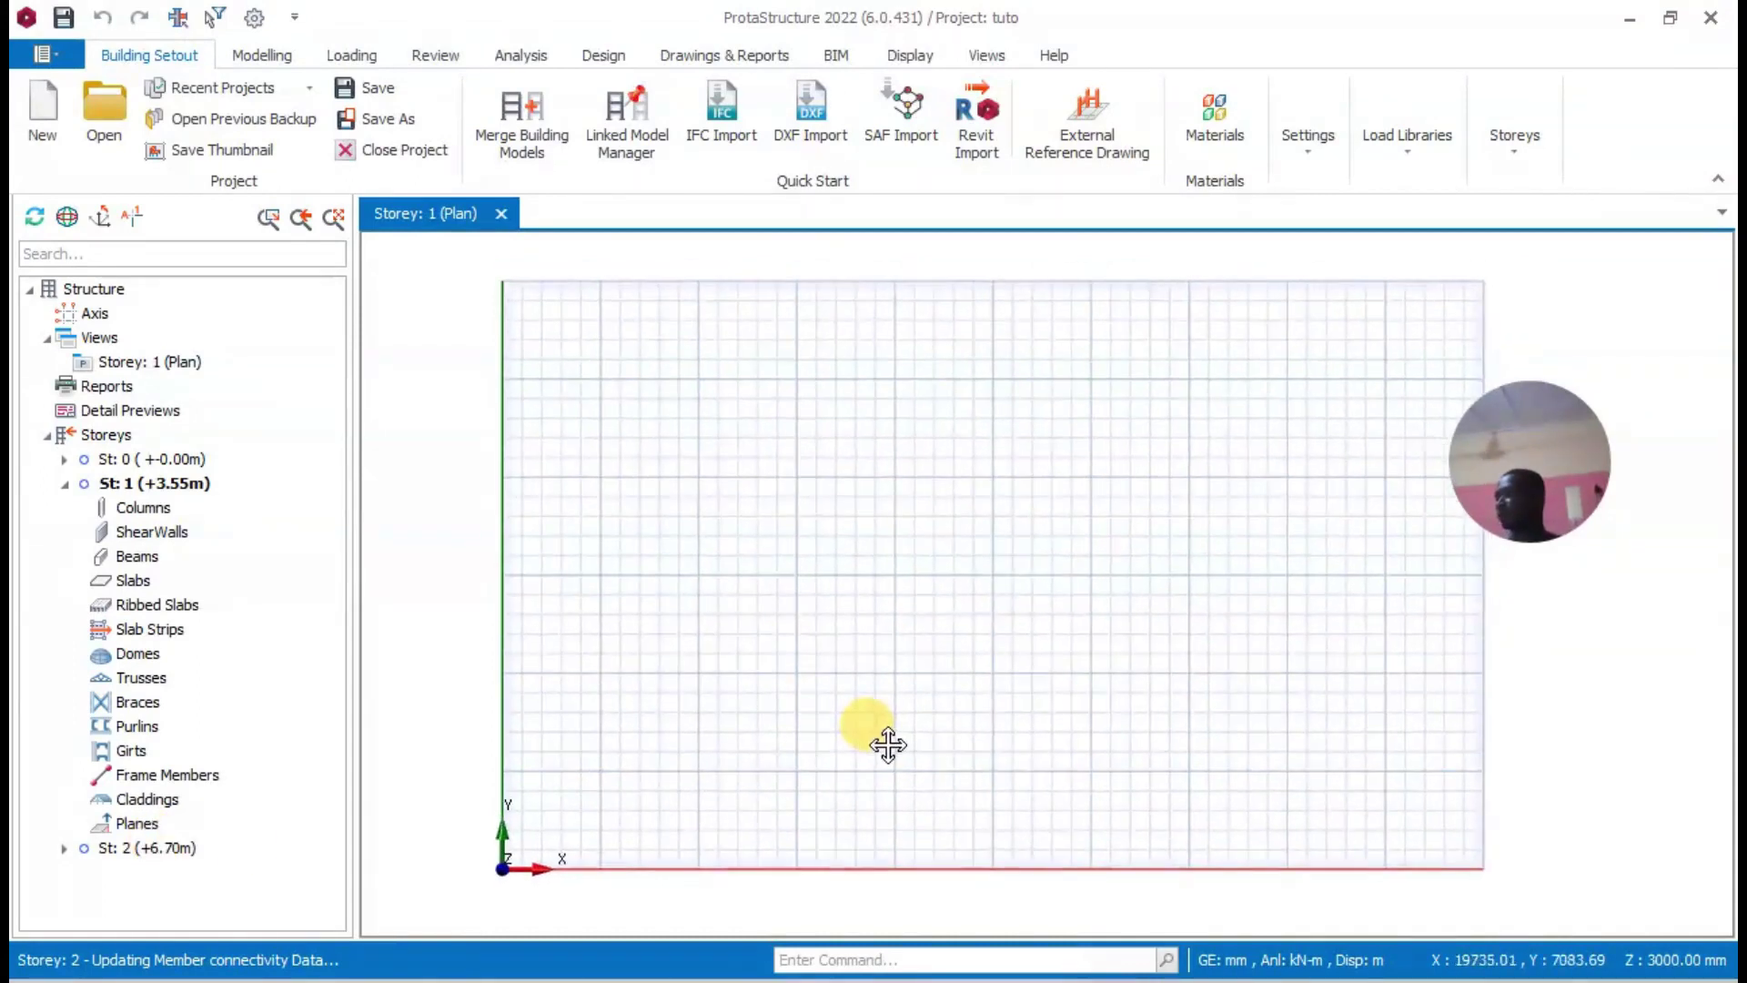